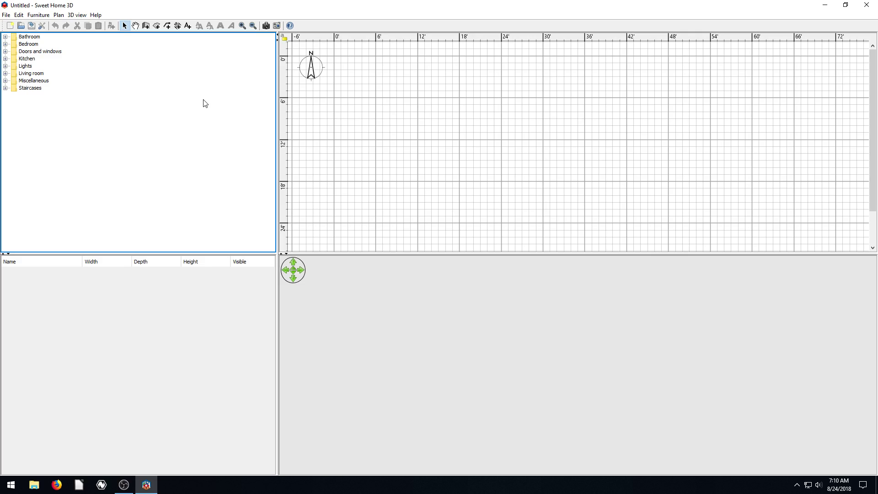
Step: Enlarge the plan pane, zoom in twice, and pan the compass rose into view
drag(276, 130, 125, 128)
drag(267, 253, 320, 332)
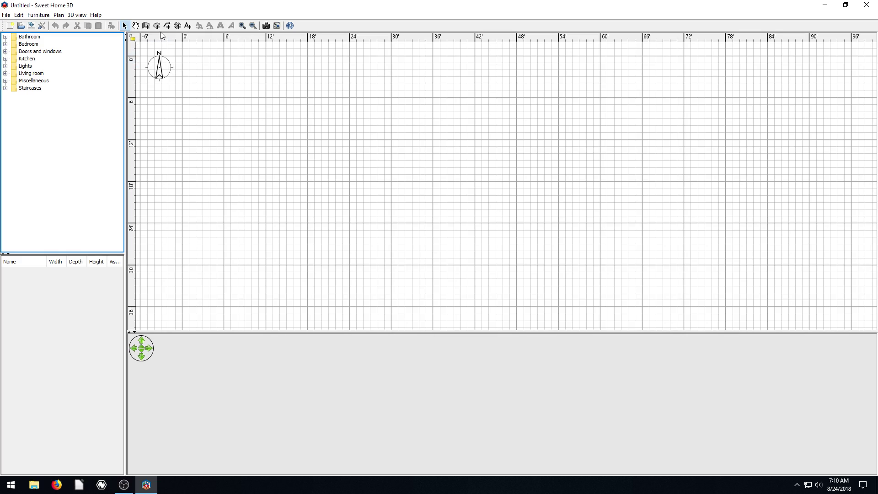
click(242, 25)
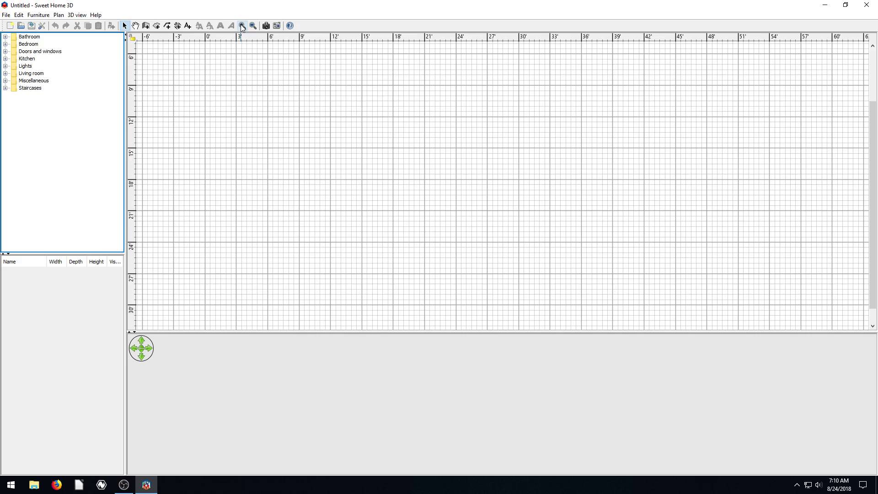
click(243, 26)
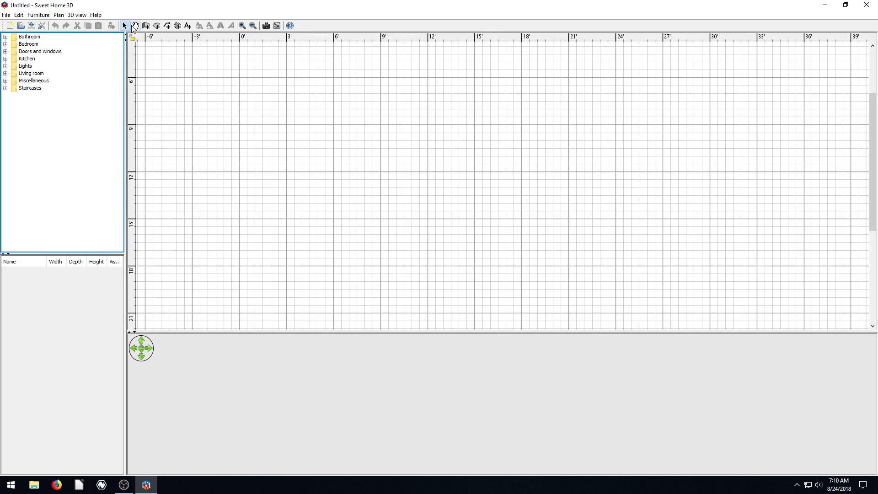
click(135, 26)
drag(196, 64, 370, 177)
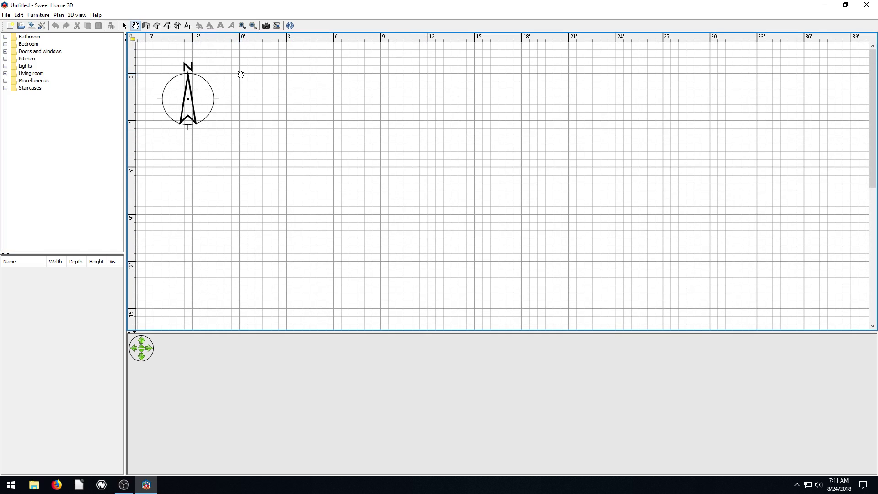
Step: Draw a room from the plan origin with sides 16', 8', 16', closing it at the start corner
click(157, 27)
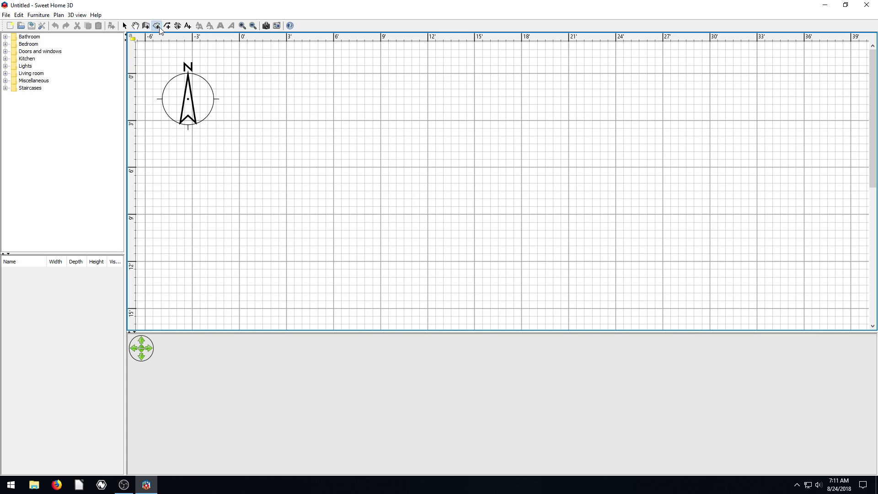
click(240, 74)
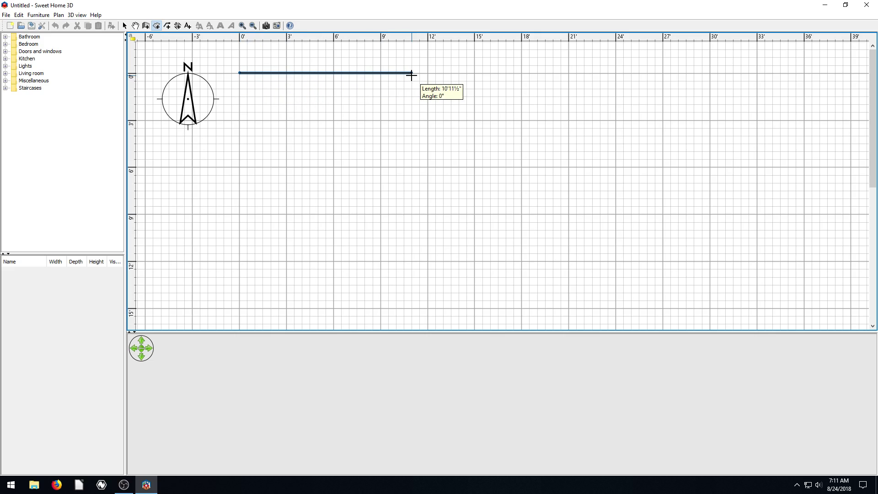
key(Return)
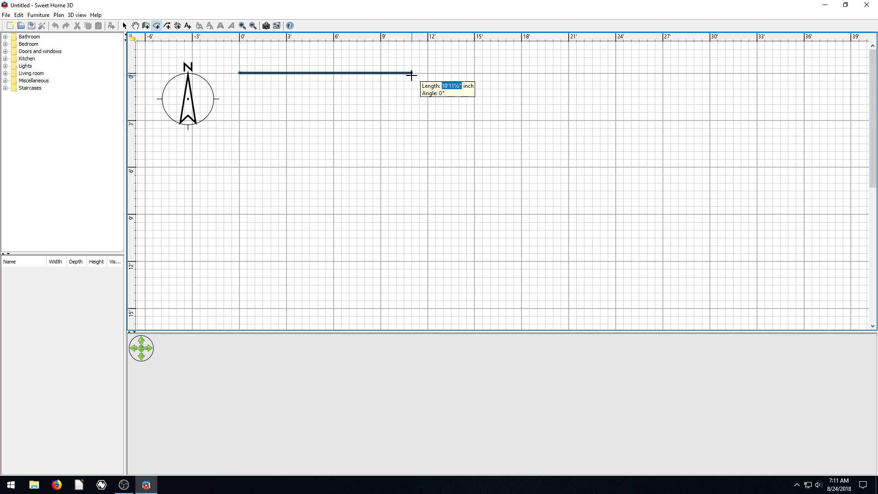
text(16')
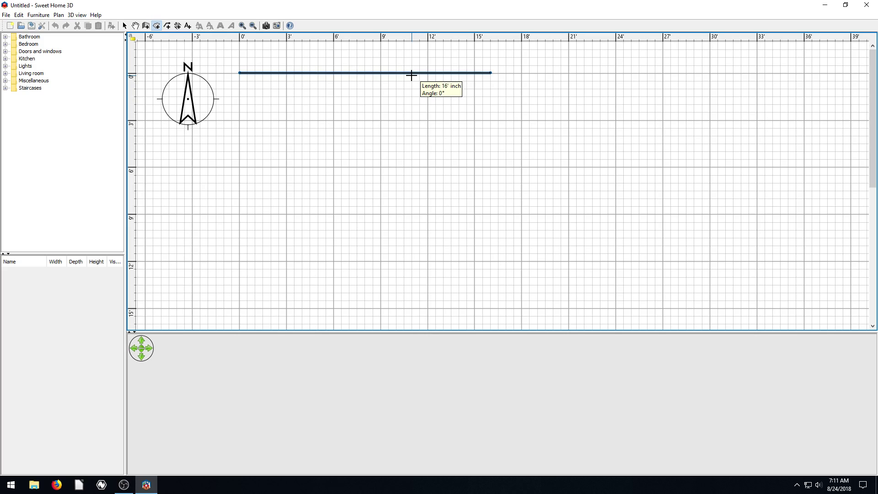
key(Return)
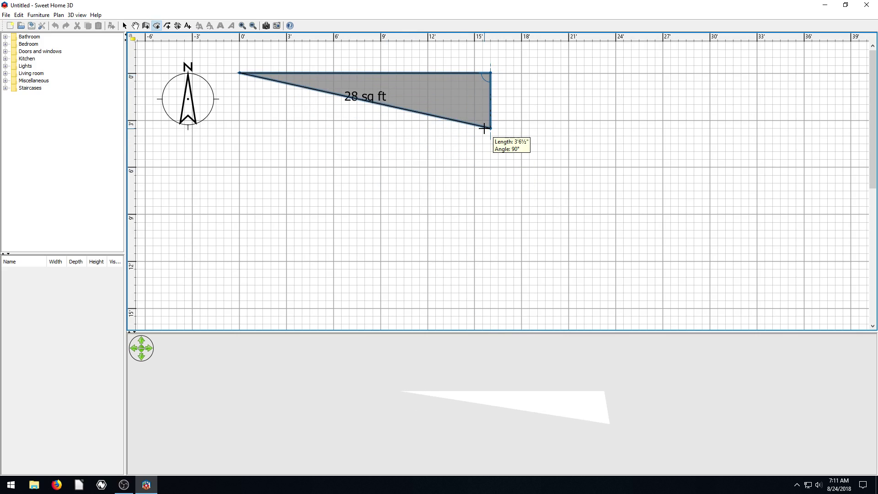
key(Return)
text(8')
key(Return)
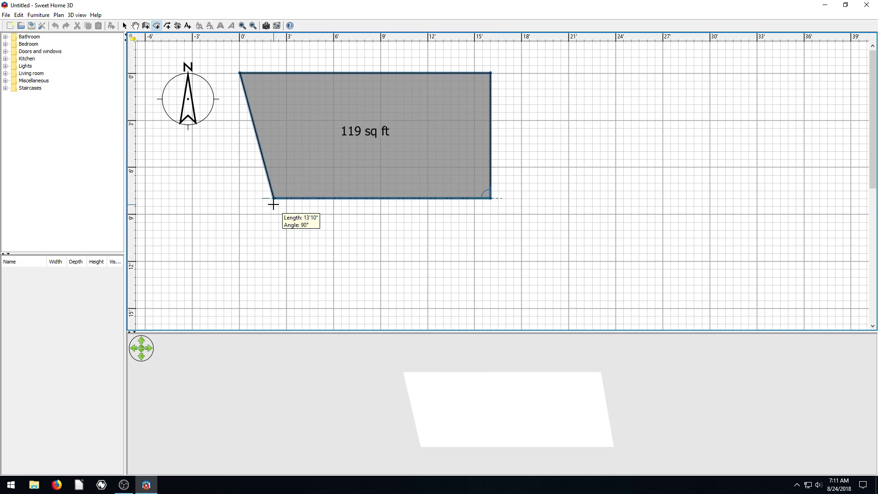
key(Return)
text(16)
text(')
key(Return)
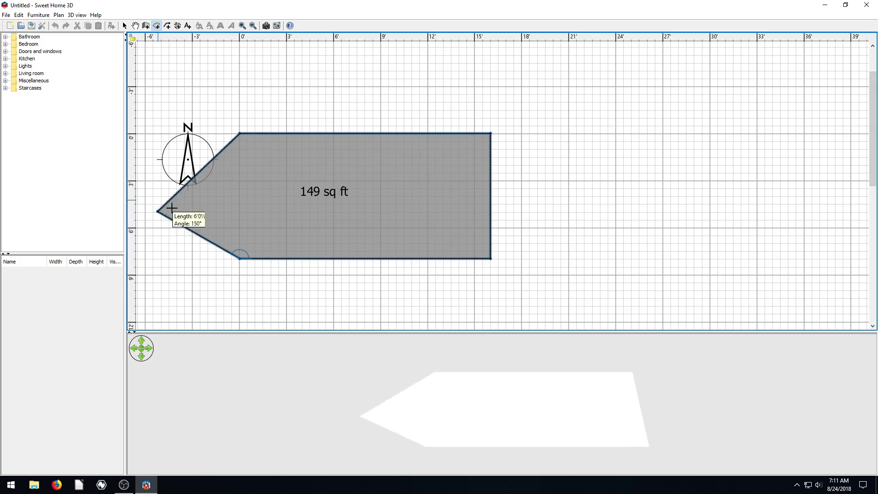
double_click(239, 133)
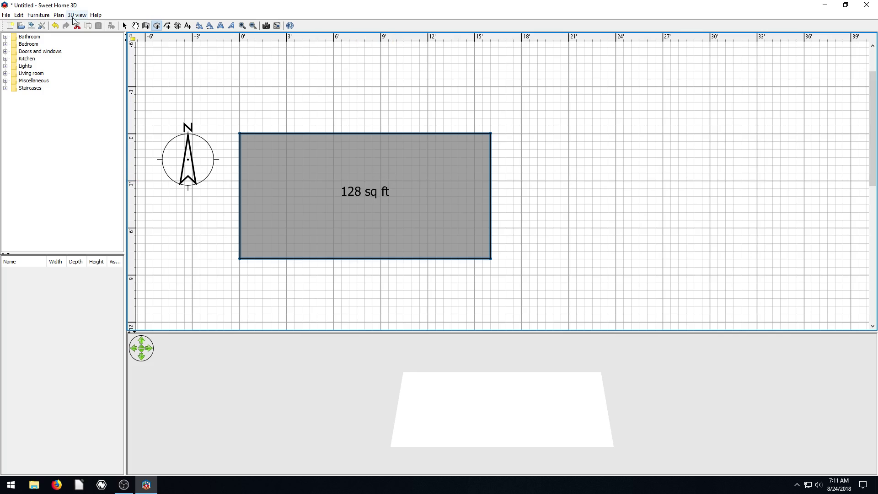
Step: Draw a 7 ft wall at 180° from the room's top-left corner, then delete the mistaken wall
click(145, 26)
click(239, 134)
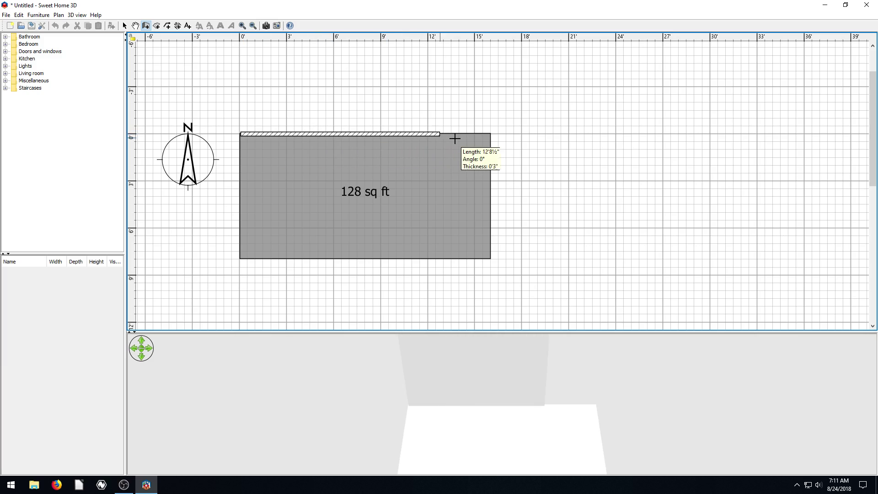
key(Return)
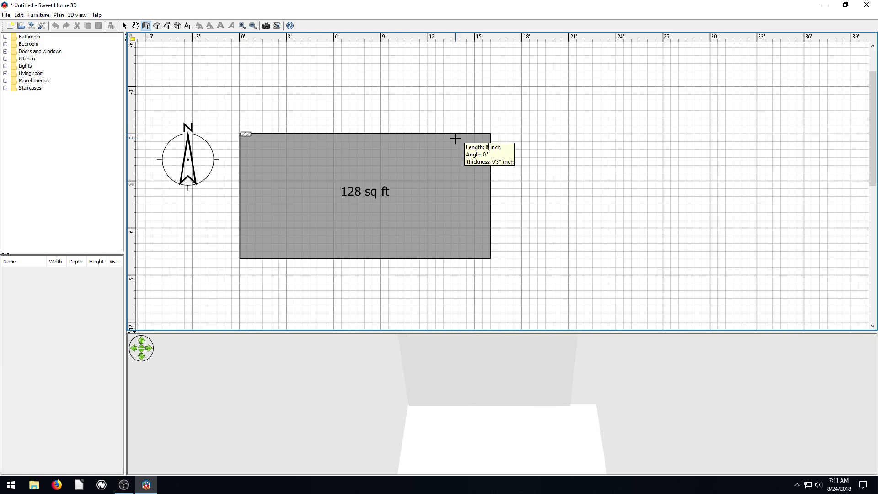
text(7)
key(Tab)
text(180)
key(Return)
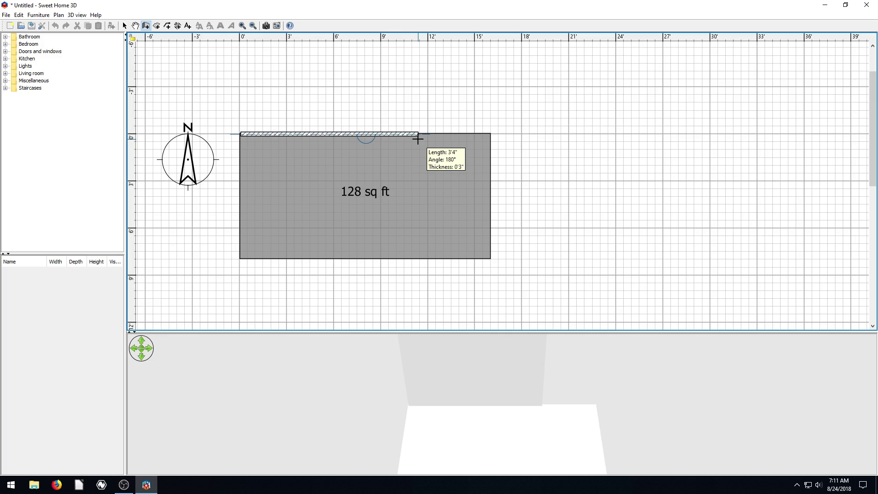
key(Escape)
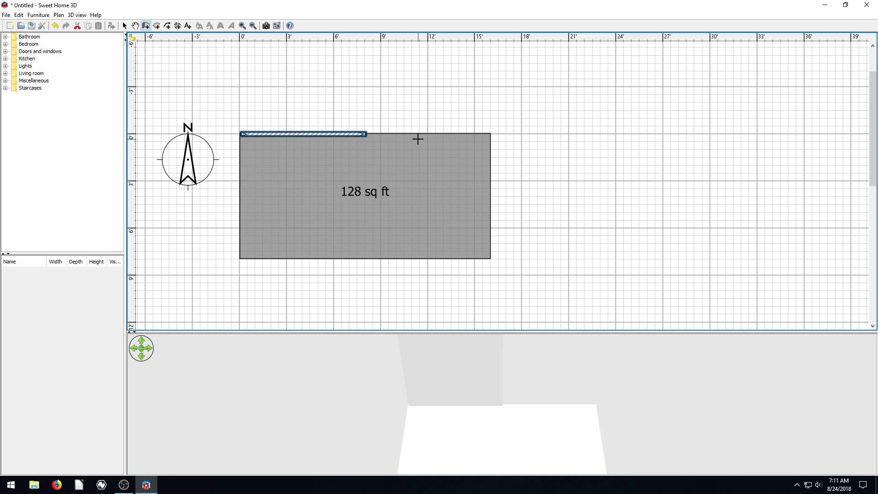
click(124, 26)
key(Delete)
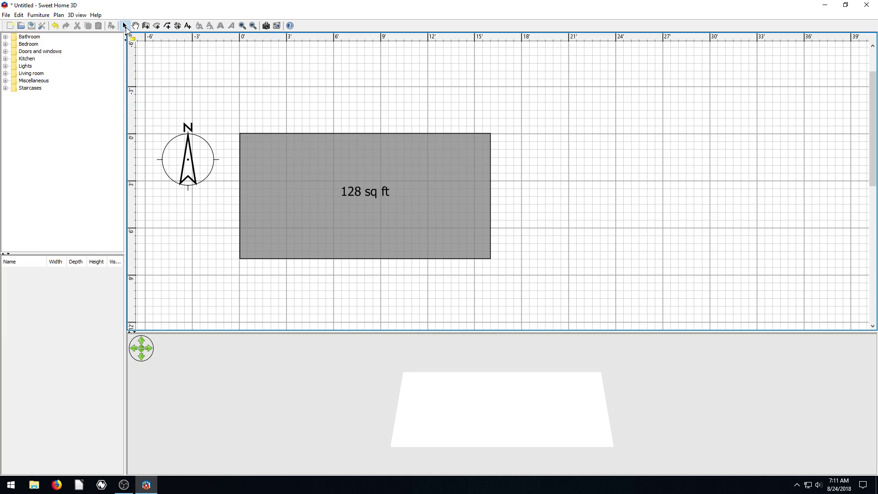
Step: Draw 16', 8' and 16' walls around the room, close at the start corner, and deselect them
click(145, 26)
click(240, 133)
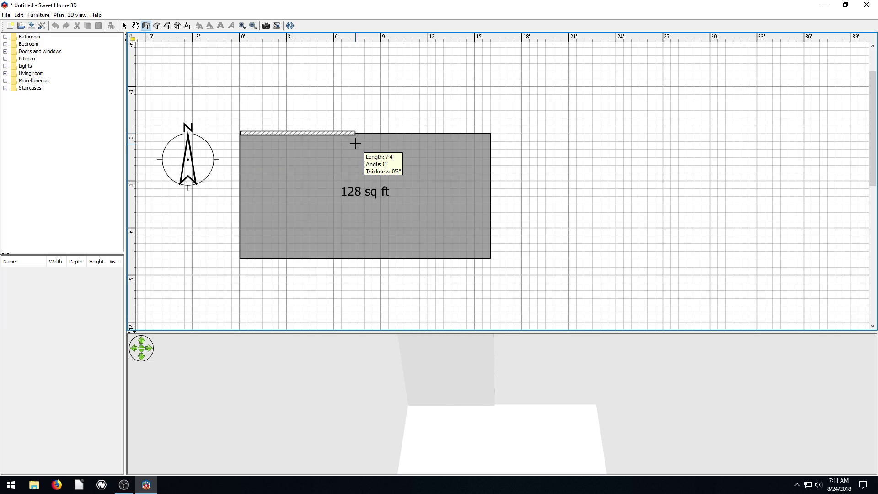
key(Return)
text(16)
key(Return)
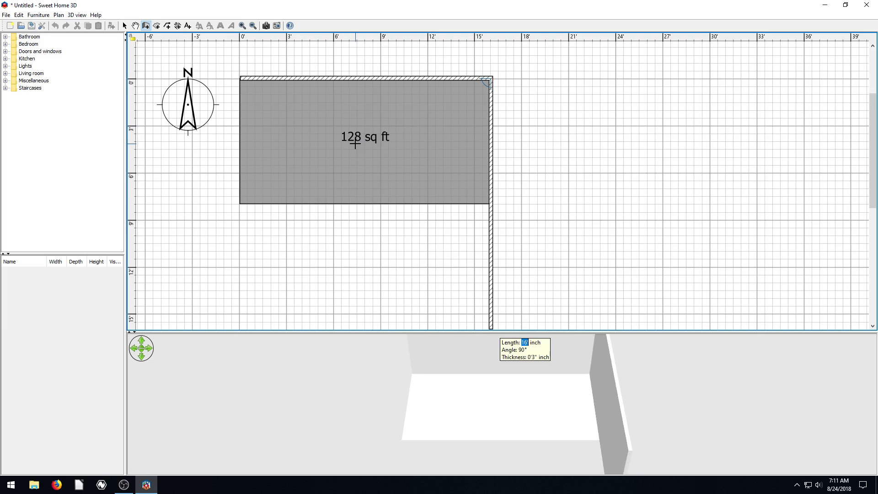
key(Return)
text(8)
key(Return)
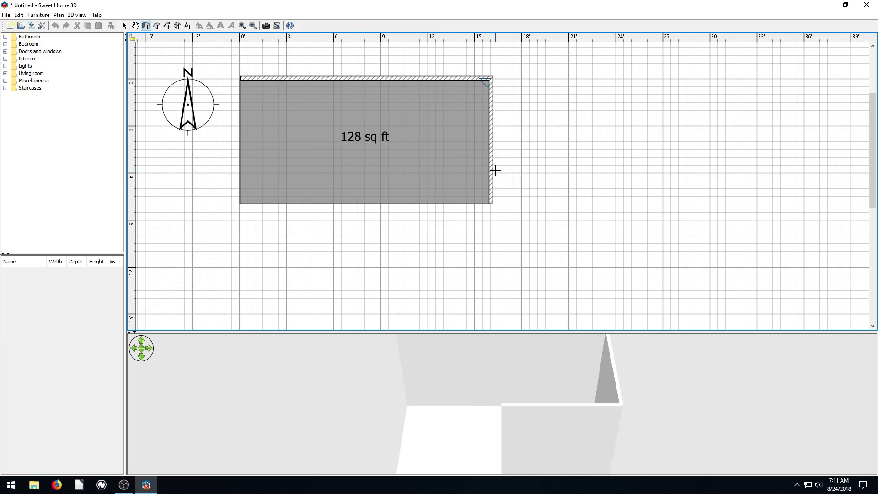
scroll(292, 181, up, 1)
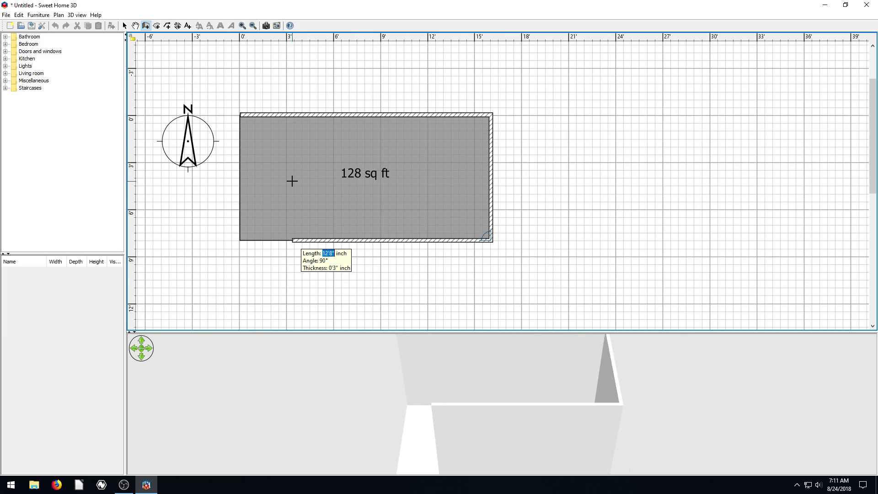
text(16)
key(Return)
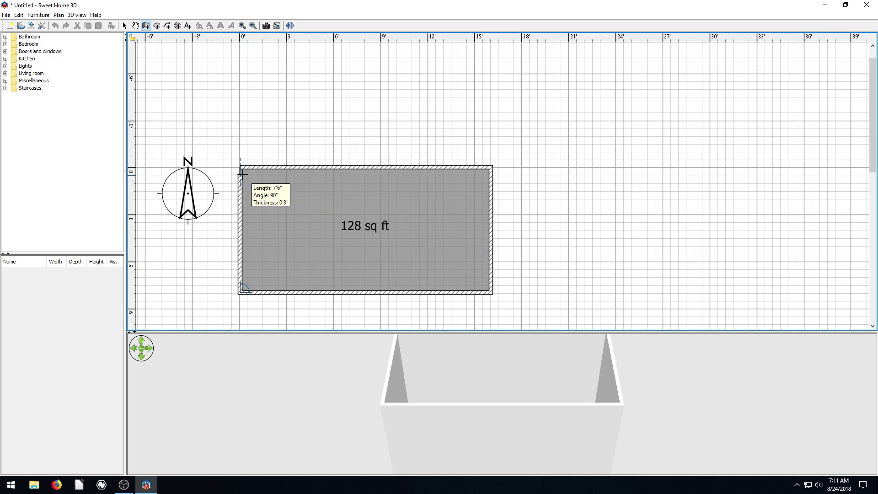
double_click(241, 172)
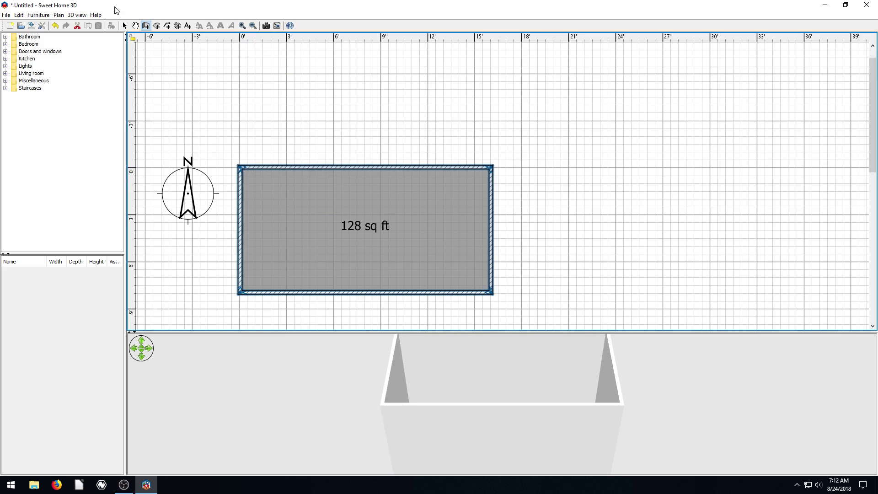
click(124, 25)
click(265, 90)
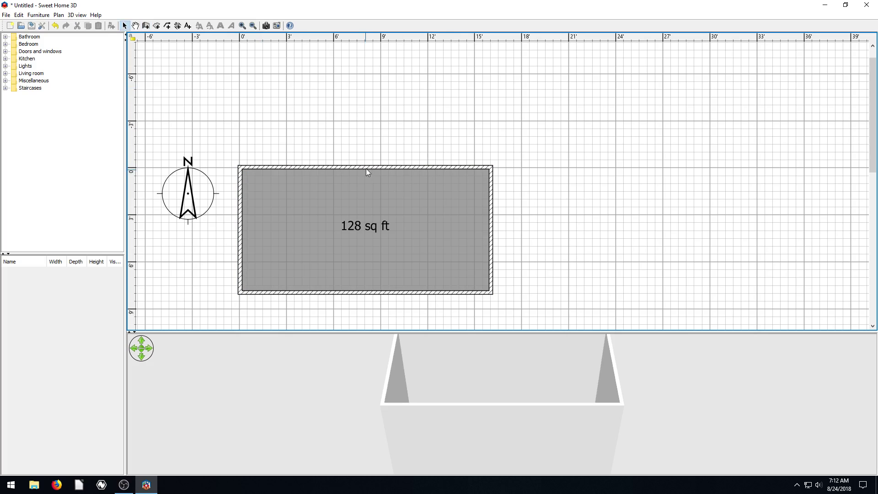
Step: Tilt the 3D view to look down into the room, zoom the plan in, and enlarge the 3D pane
mouse_move(535, 382)
mouse_down()
mouse_move(361, 314)
mouse_move(359, 401)
mouse_move(583, 386)
mouse_move(463, 366)
mouse_move(548, 372)
mouse_move(540, 368)
mouse_up()
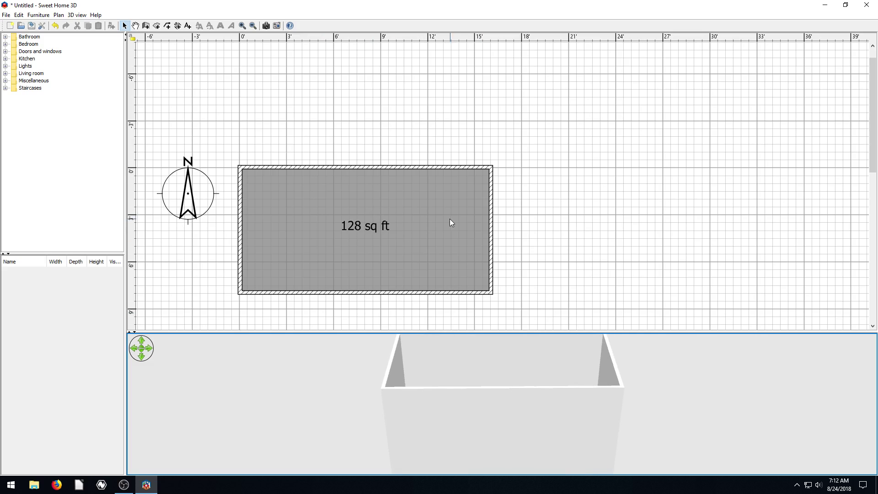
scroll(450, 224, down, 3)
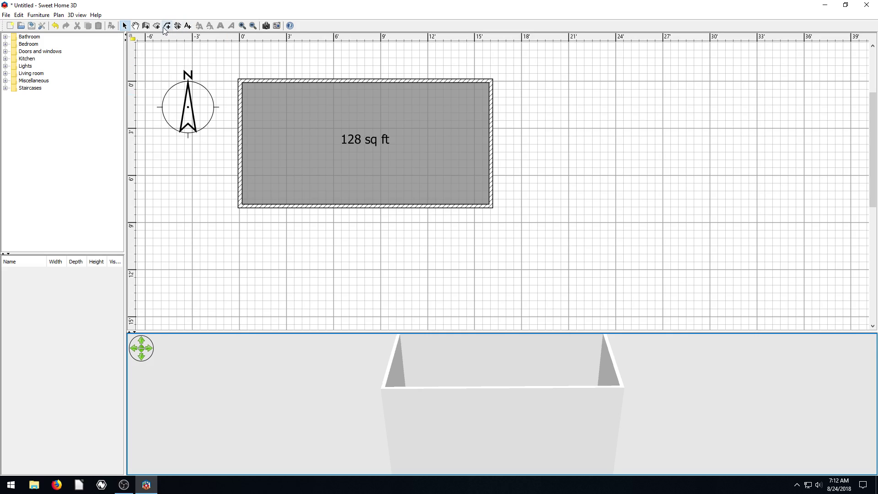
click(243, 26)
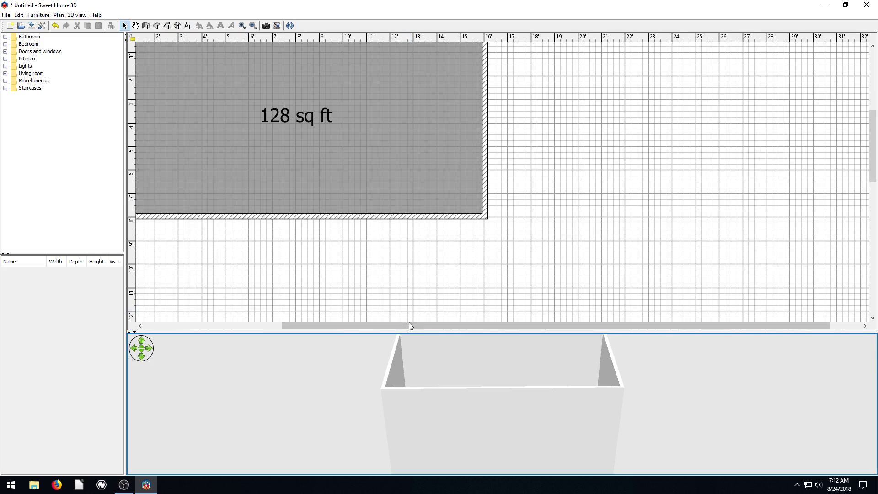
drag(410, 325, 312, 326)
scroll(467, 155, up, 2)
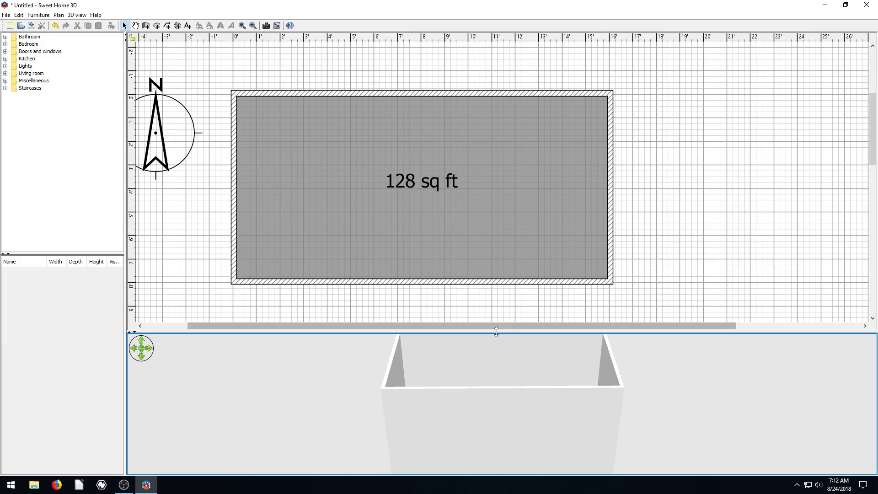
drag(497, 332, 495, 311)
scroll(566, 159, down, 3)
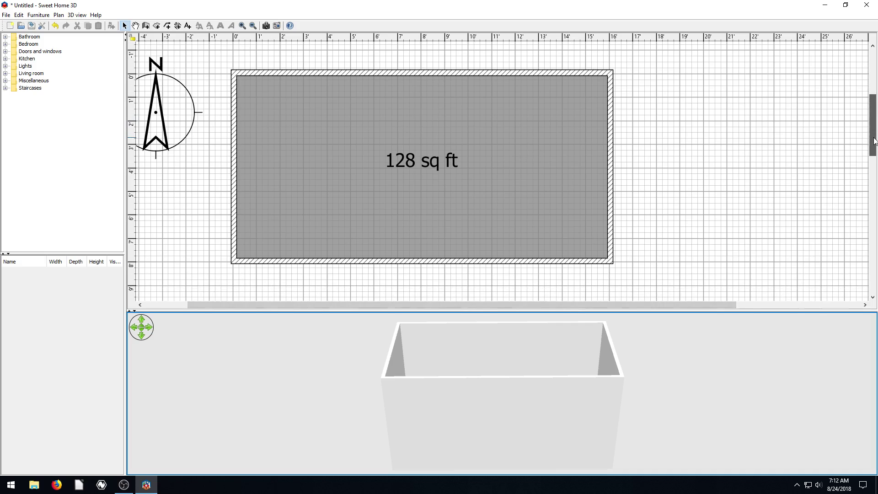
Step: Place a plain Door from the Doors and windows catalog in the room's right wall
click(5, 51)
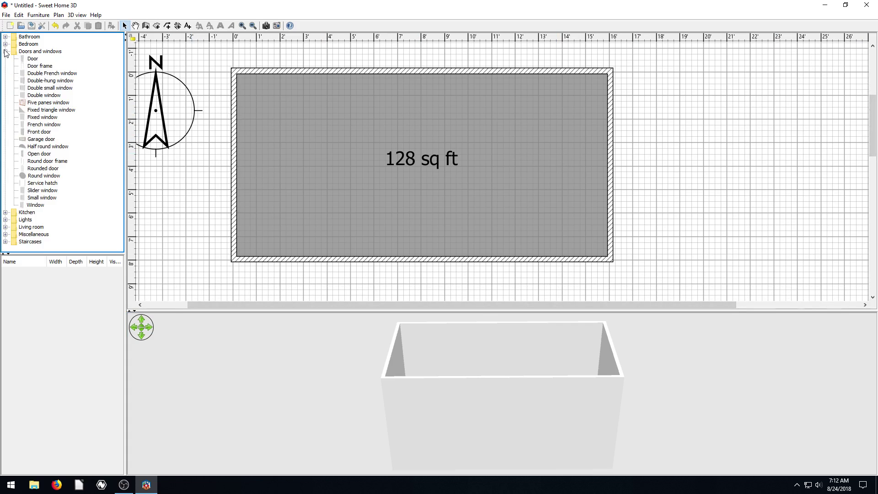
click(33, 59)
drag(32, 59, 556, 172)
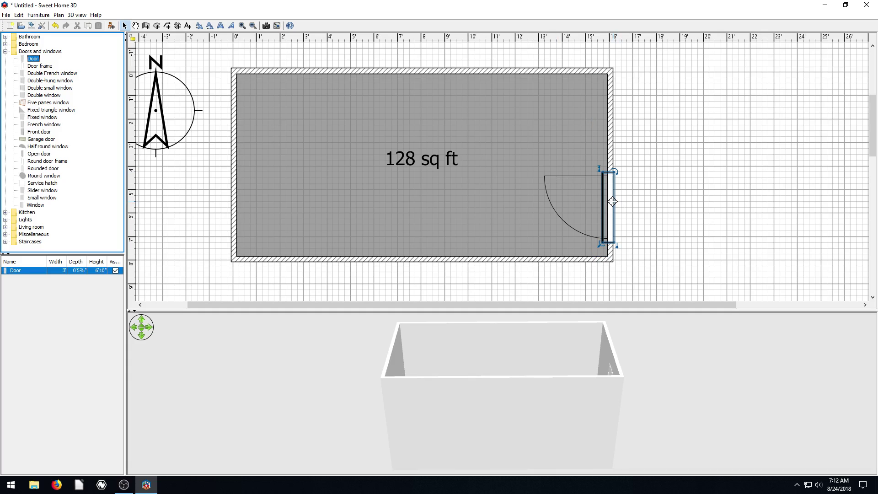
drag(581, 375, 439, 333)
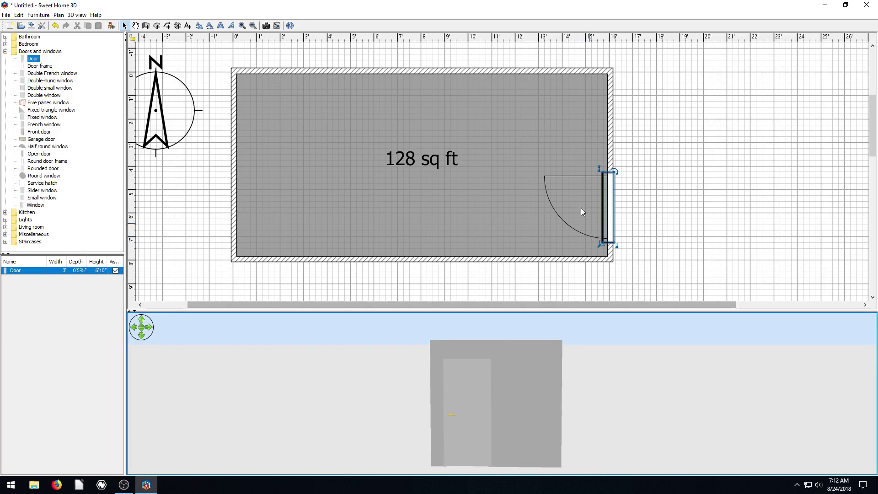
Step: Give the door a mirrored shape in its properties
double_click(608, 201)
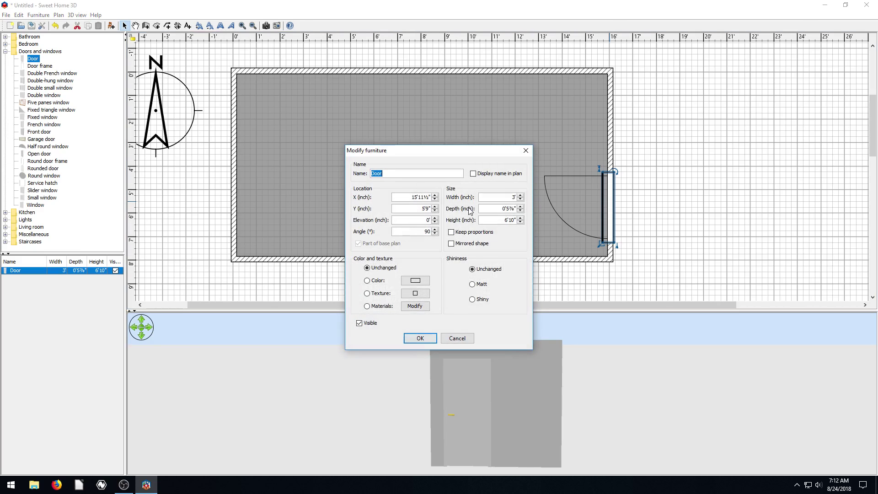
click(452, 243)
click(419, 338)
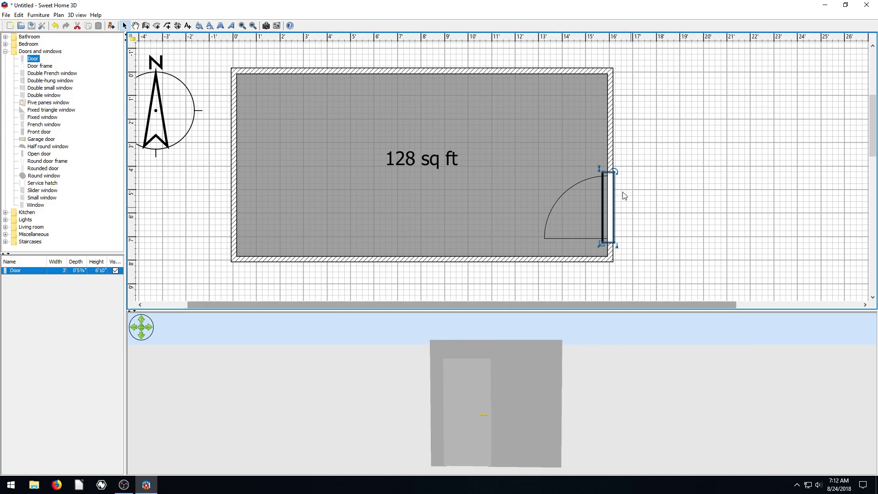
double_click(606, 219)
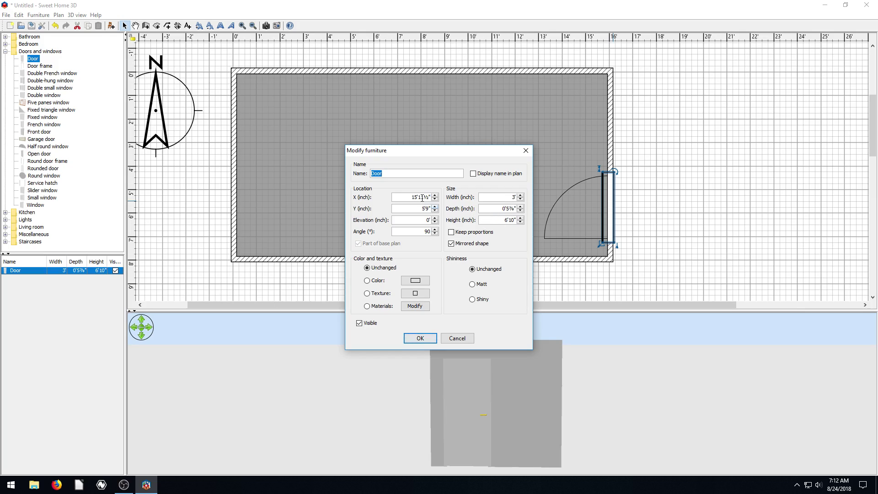
click(419, 337)
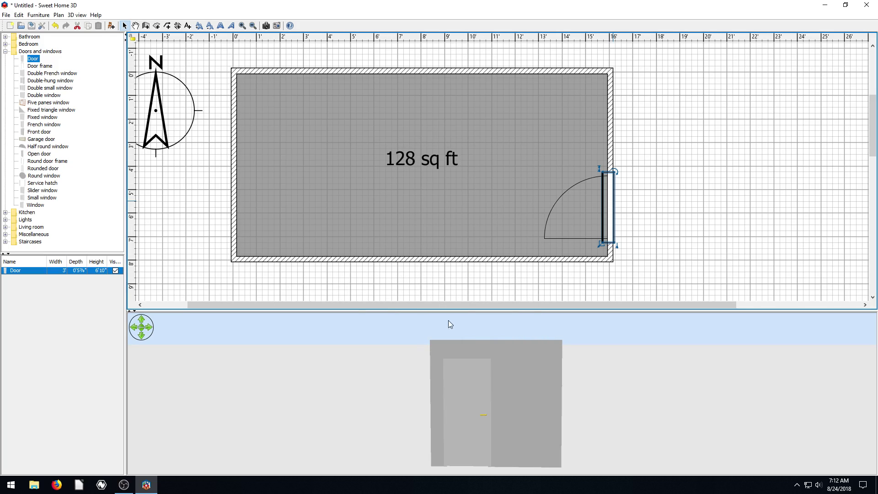
double_click(420, 70)
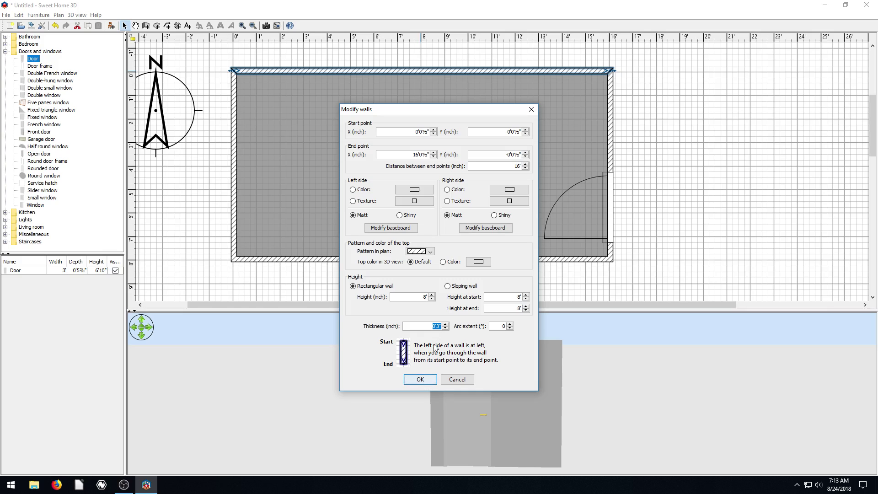
click(420, 380)
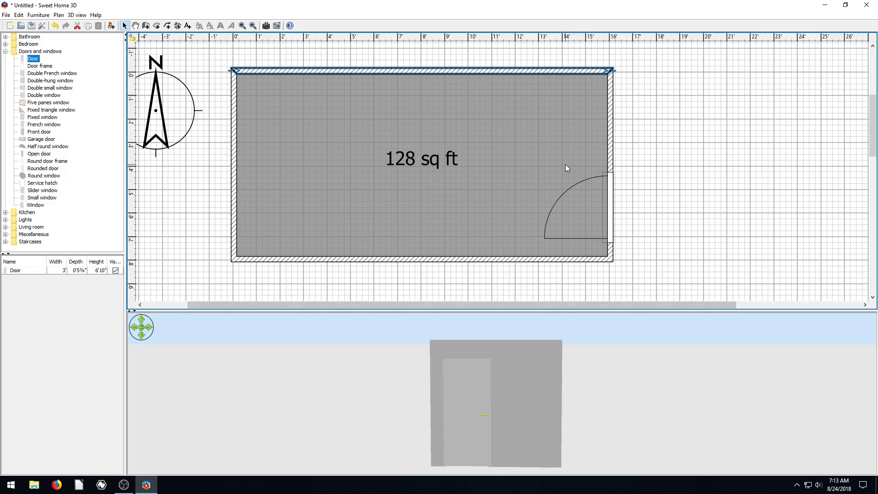
click(626, 111)
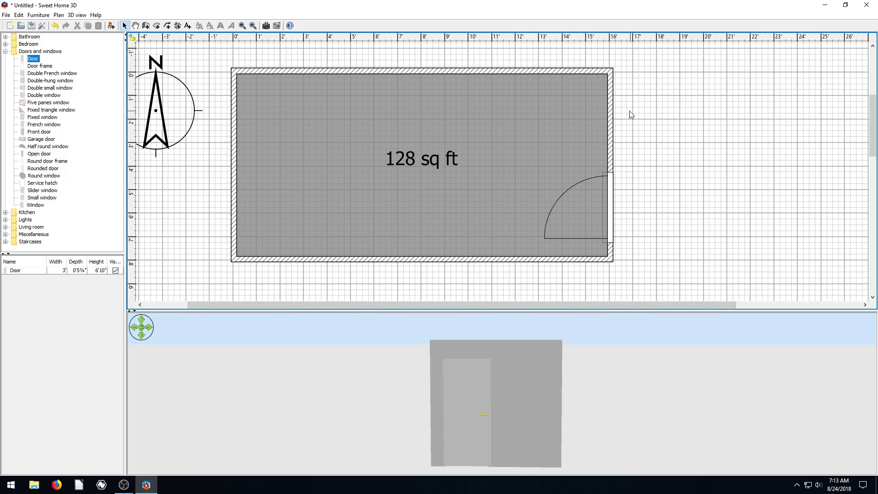
drag(609, 243, 492, 223)
key(ctrl+z)
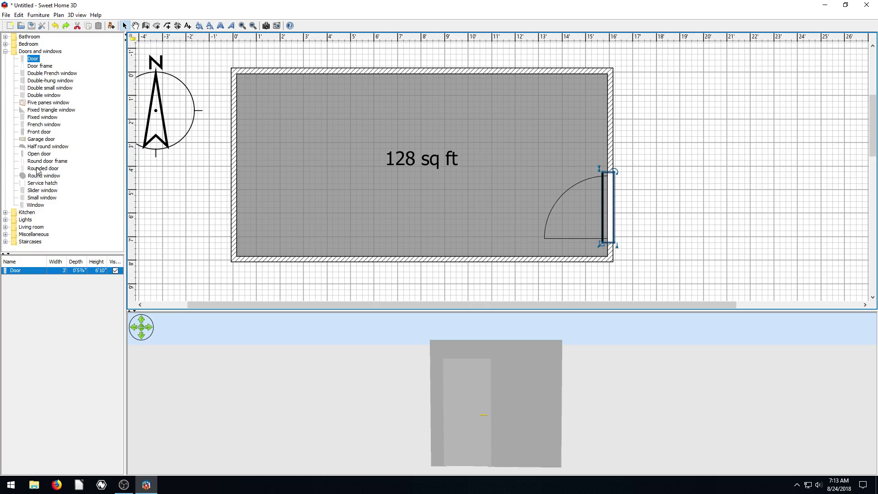
Step: Place a Round window on the room's left wall, nudging it slightly up
drag(36, 177, 224, 139)
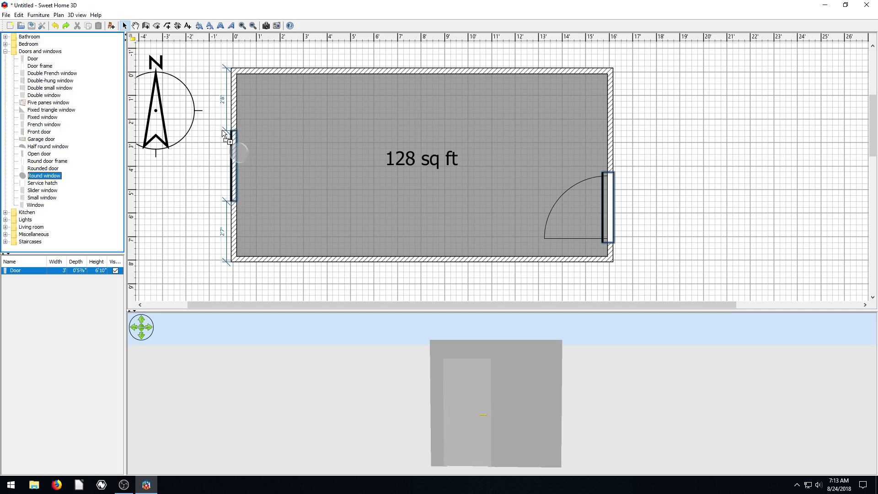
mouse_move(223, 129)
mouse_down()
mouse_move(219, 138)
mouse_move(220, 130)
mouse_up()
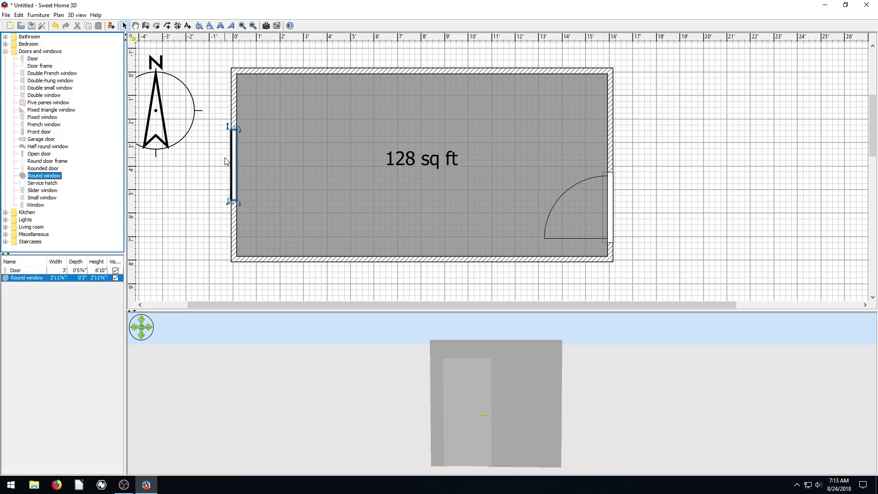
drag(508, 374, 495, 337)
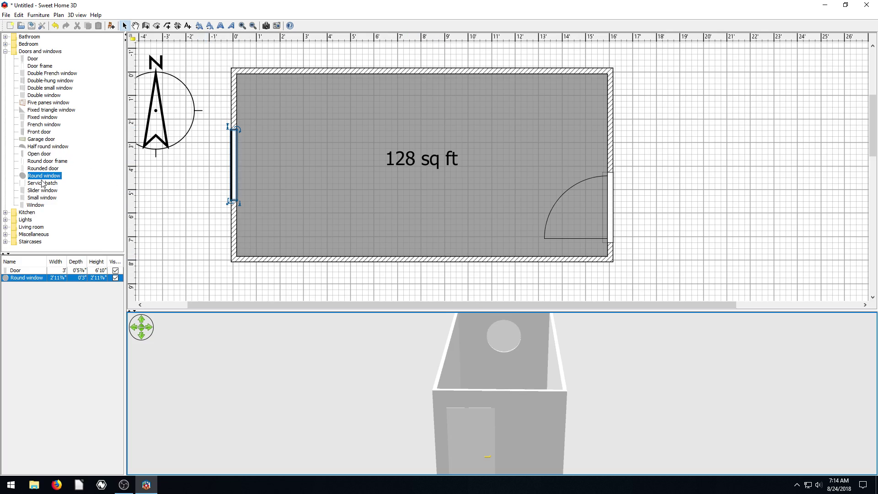
Step: Place Slider windows in the top and bottom walls, then select both windows
click(34, 207)
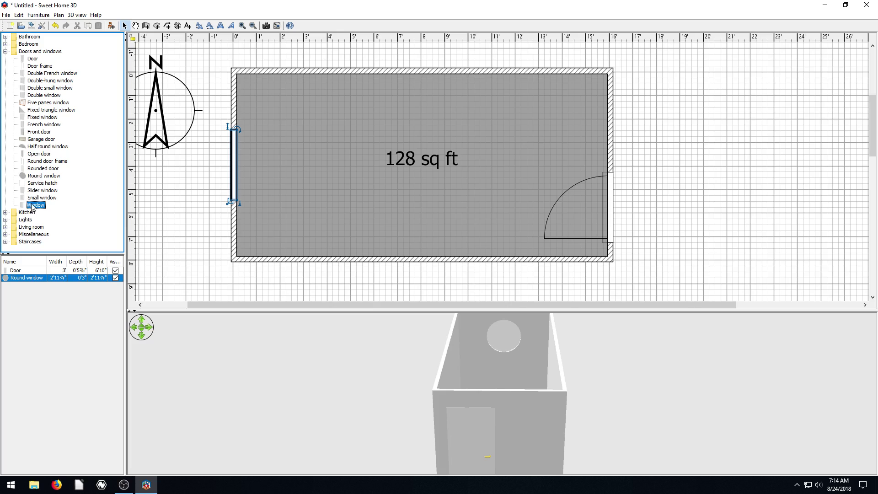
drag(33, 194, 315, 67)
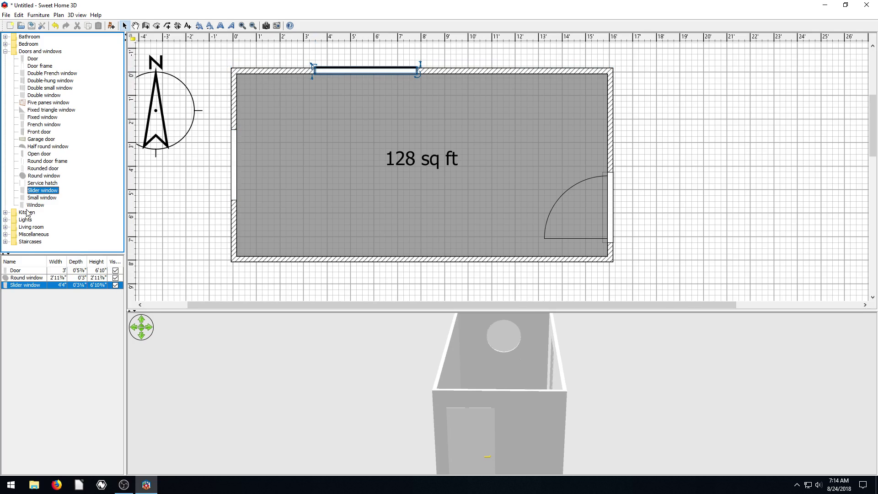
drag(37, 194, 321, 248)
drag(556, 441, 527, 403)
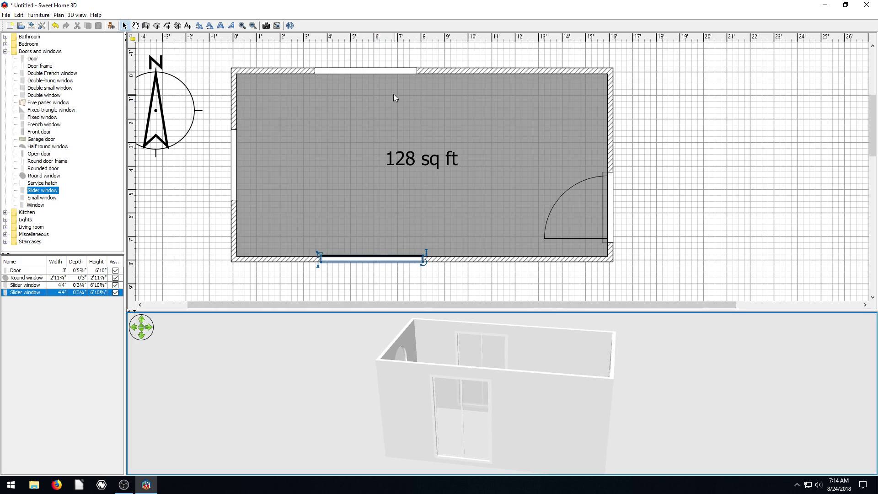
click(359, 72)
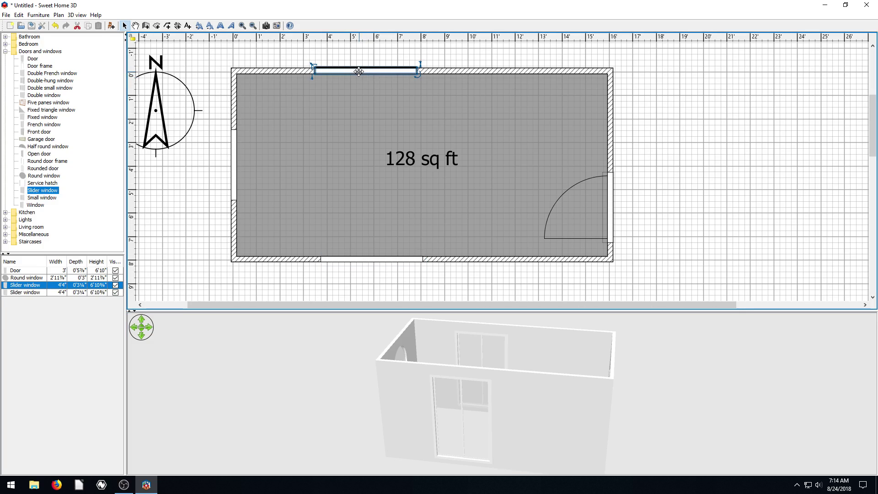
shift+click(361, 258)
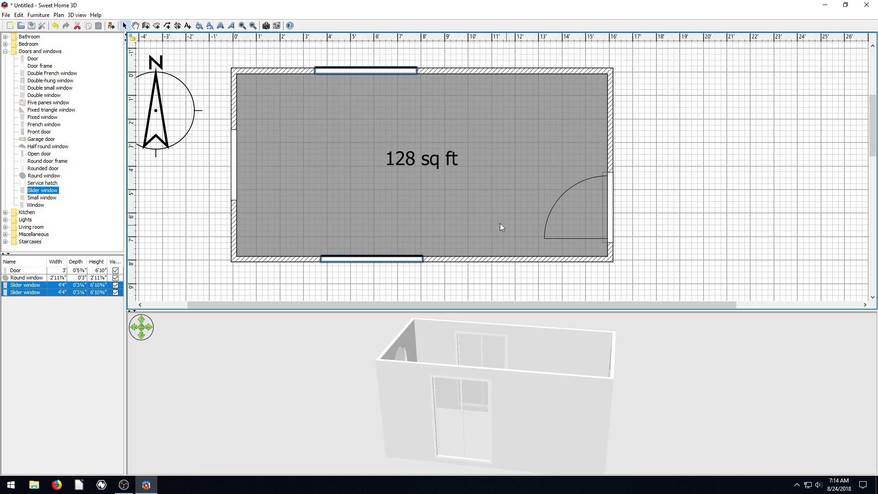
Step: Set both slider windows' height to 3'10⅝" via Modify furniture
right_click(378, 70)
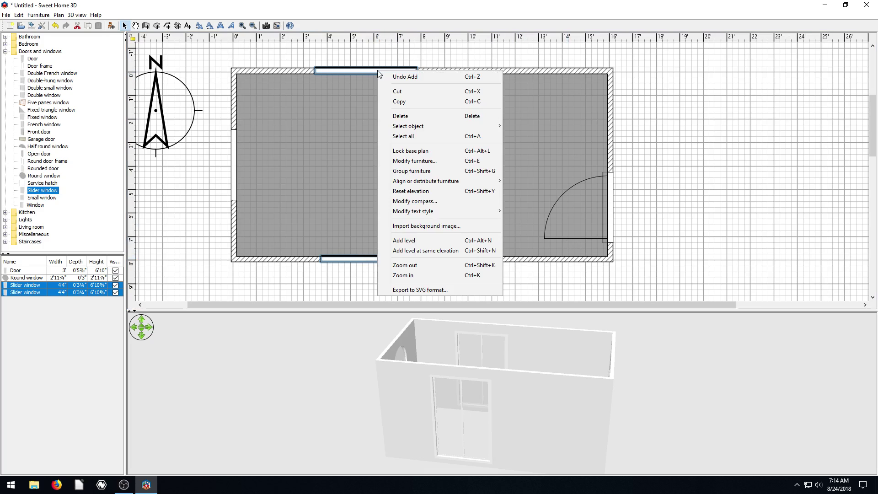
click(412, 161)
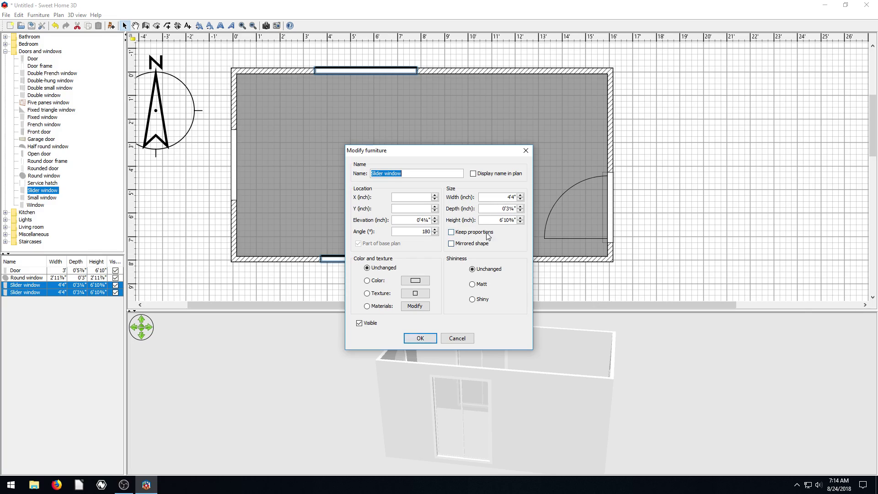
click(497, 221)
key(Delete)
text(3)
click(420, 338)
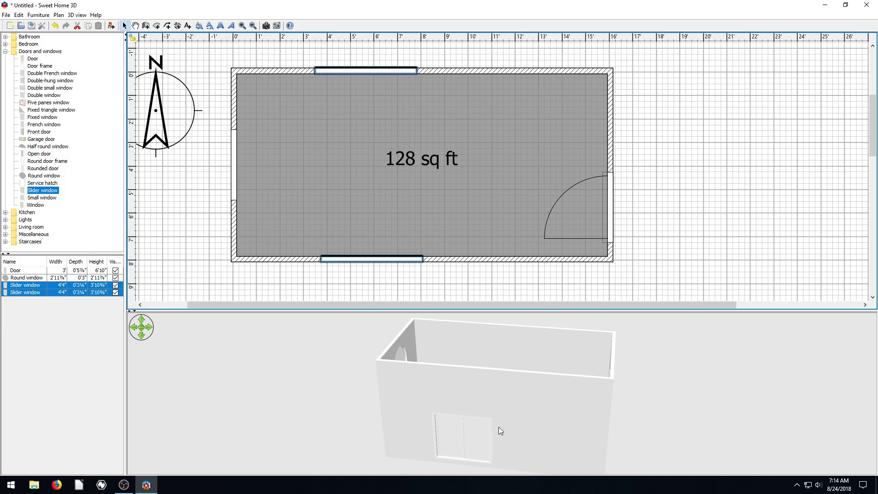
drag(500, 429, 476, 389)
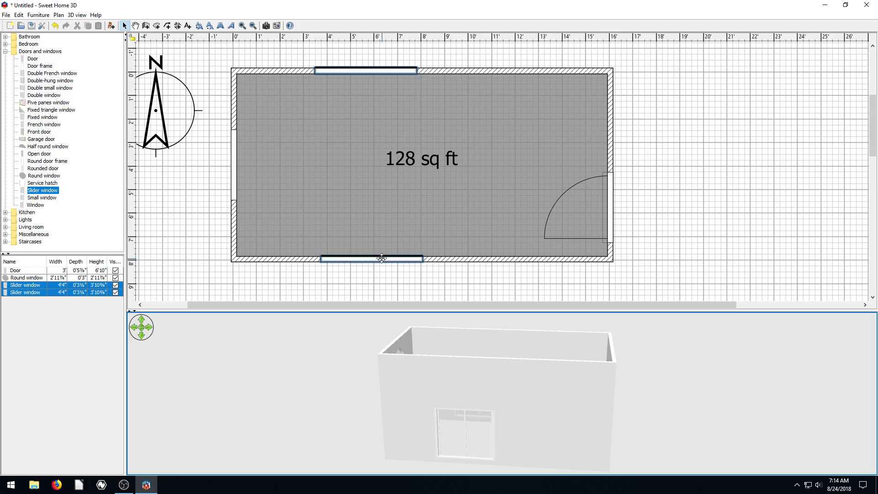
Step: Raise the elevation of both slider windows in their furniture settings
right_click(377, 69)
click(407, 235)
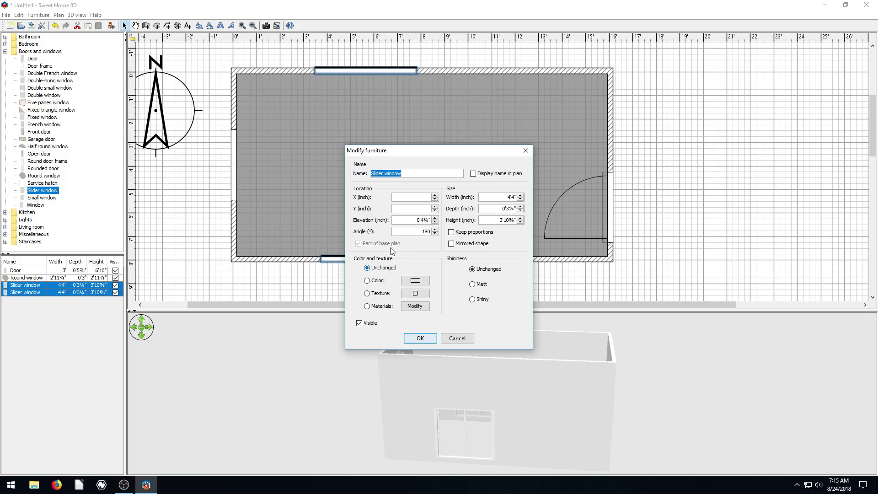
click(420, 221)
click(420, 338)
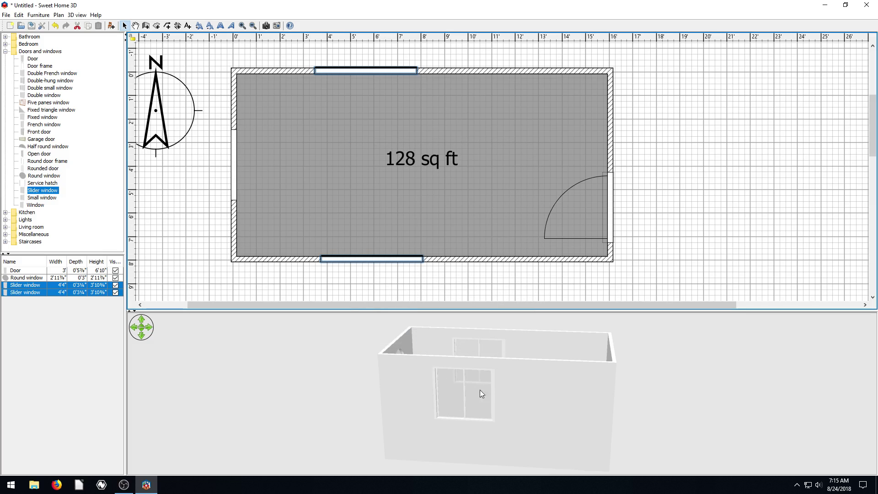
drag(490, 399, 484, 382)
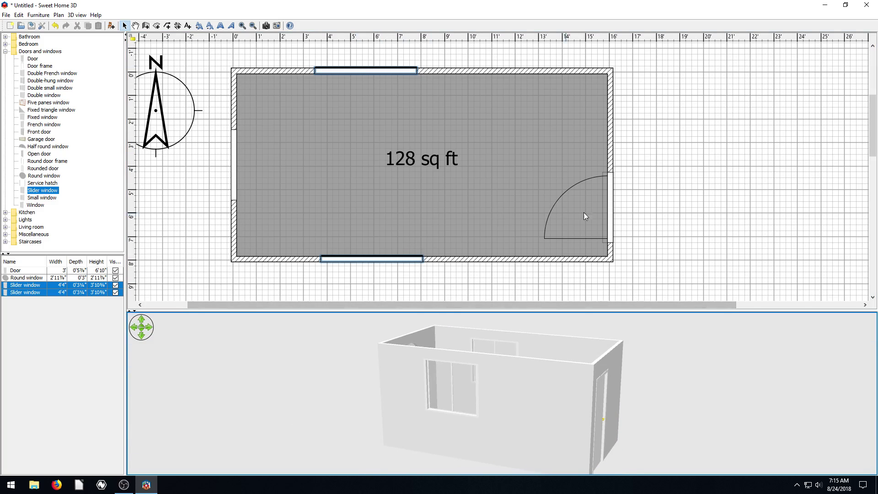
click(643, 196)
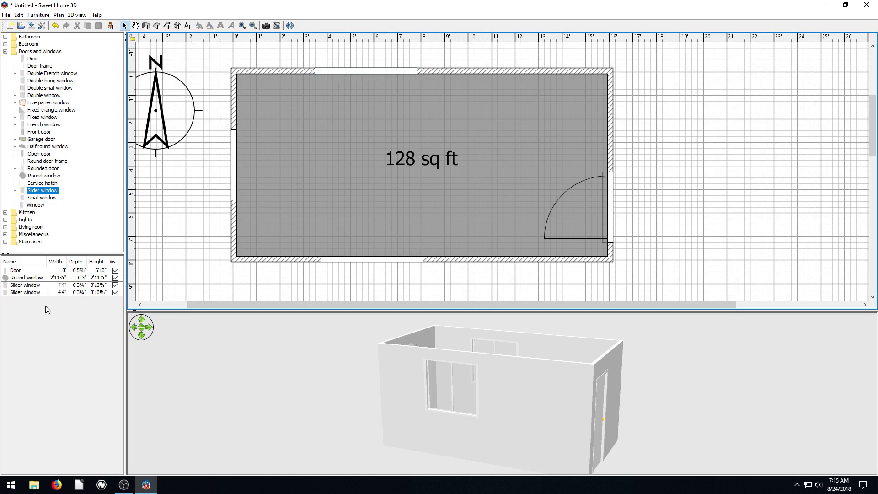
click(17, 262)
click(17, 270)
click(18, 277)
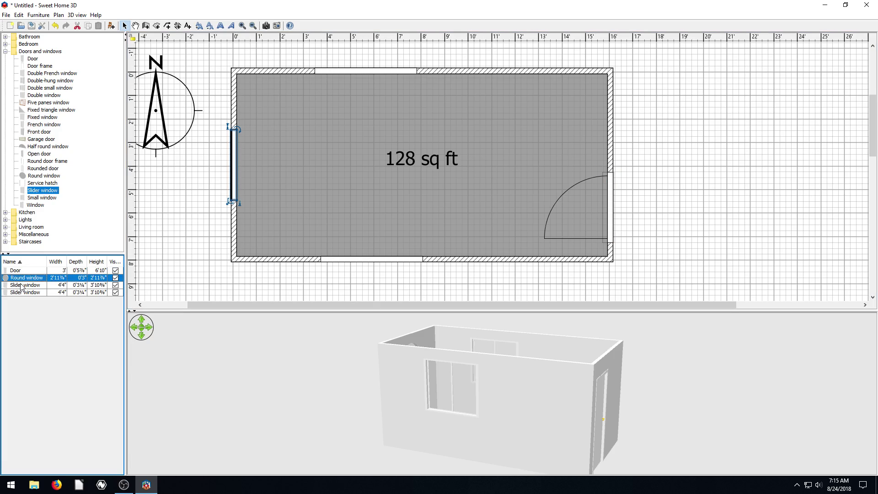
click(21, 285)
click(24, 293)
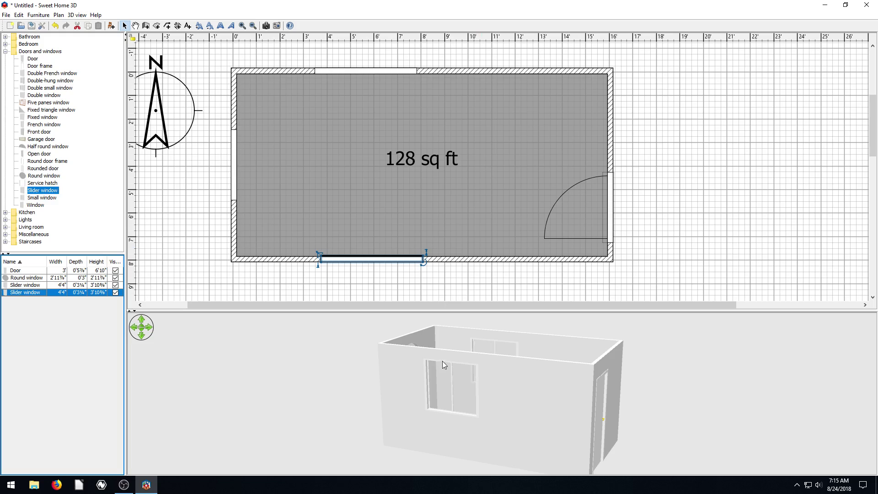
drag(454, 369, 380, 385)
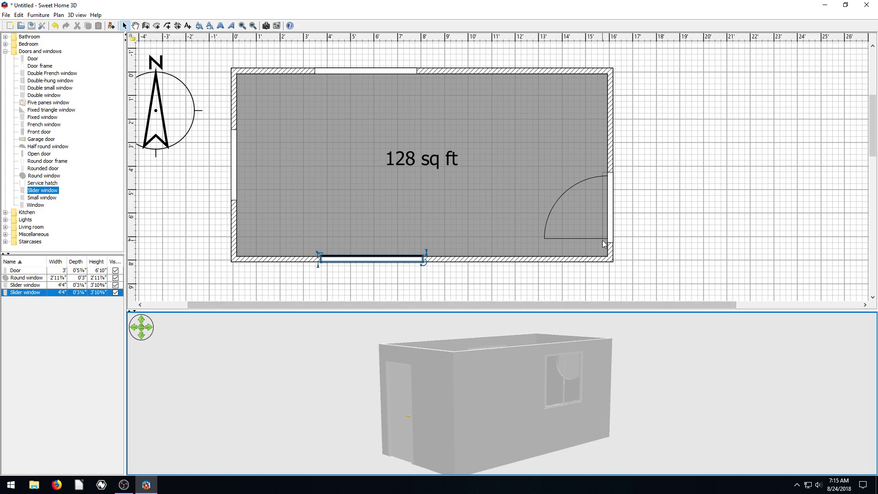
drag(873, 137, 872, 139)
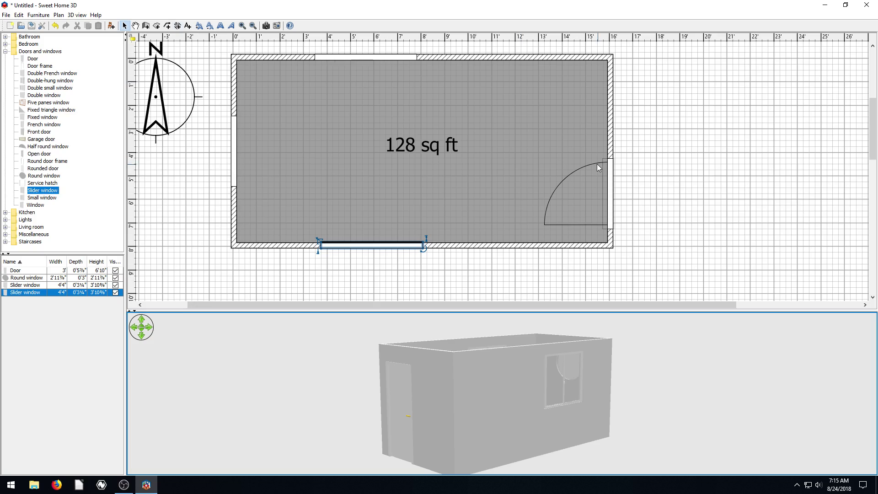
Step: Add an 8' dimension right of the room and a 16' dimension below it
click(177, 26)
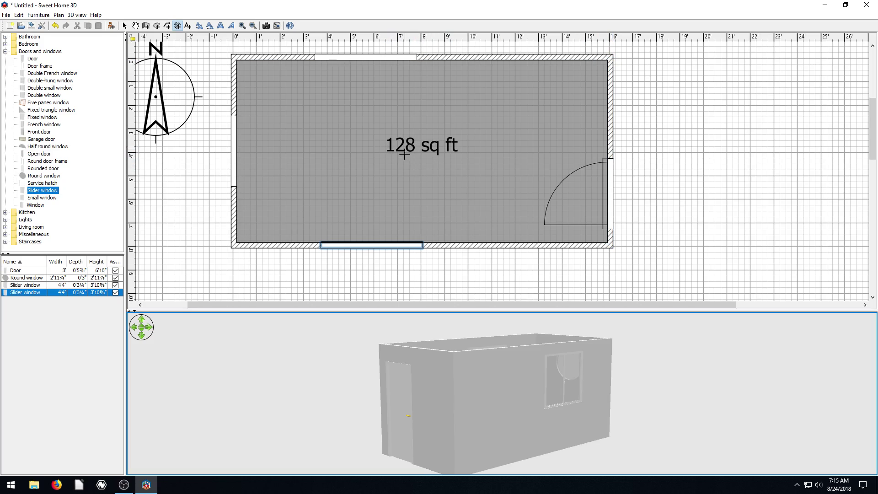
click(613, 56)
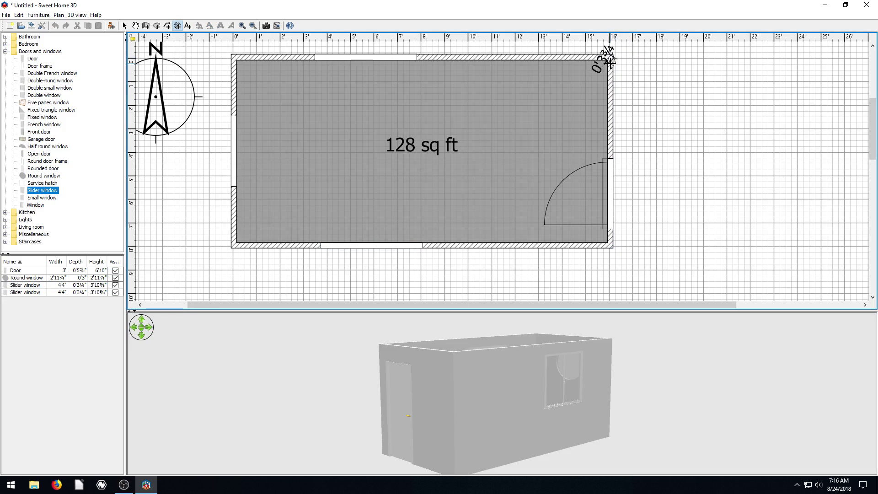
click(612, 246)
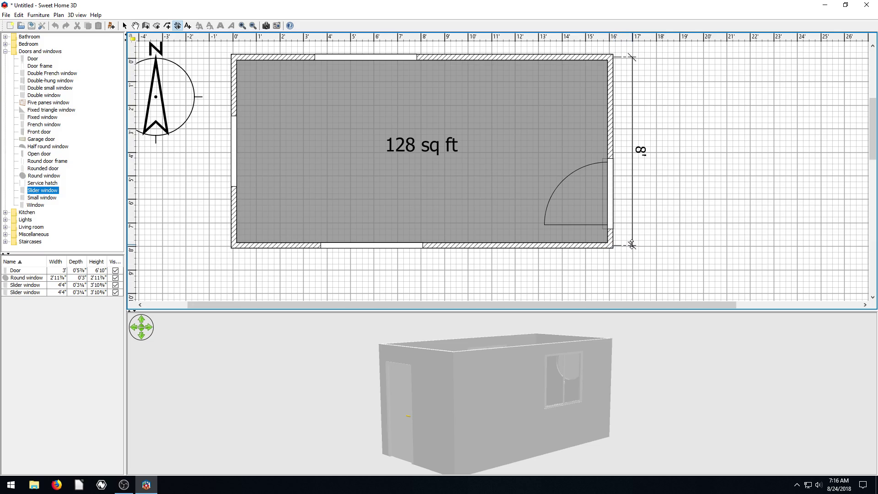
click(632, 245)
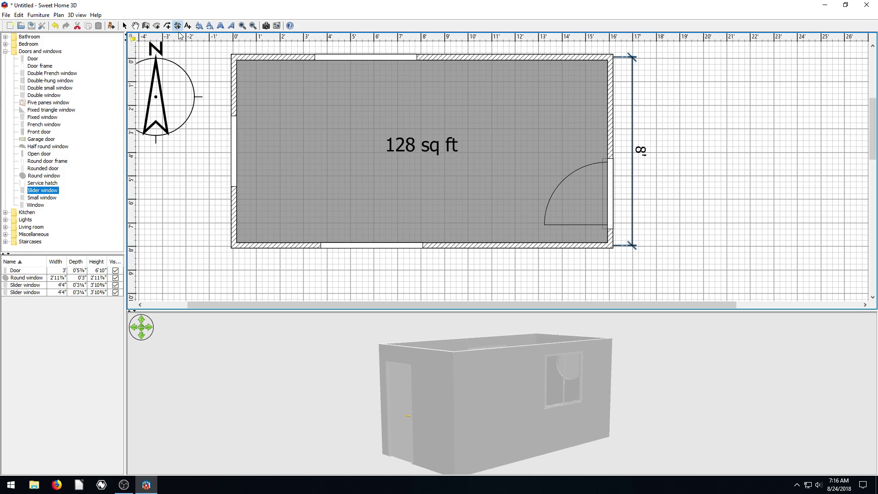
click(233, 249)
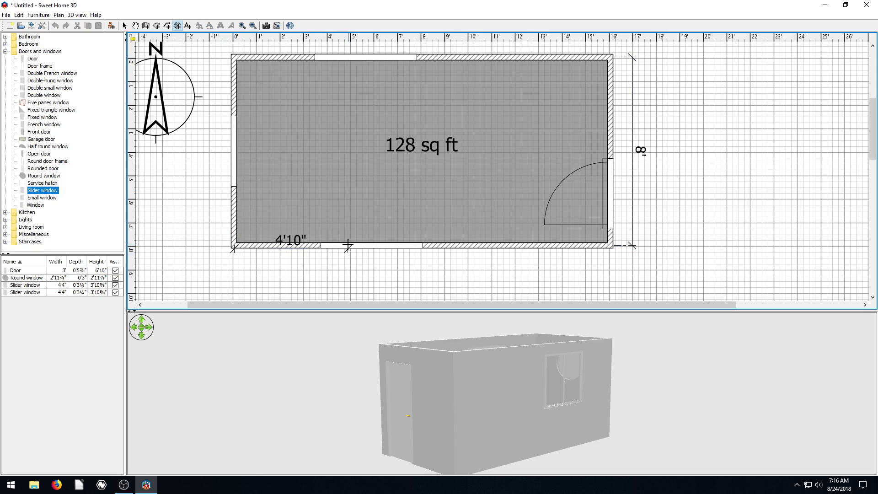
click(611, 250)
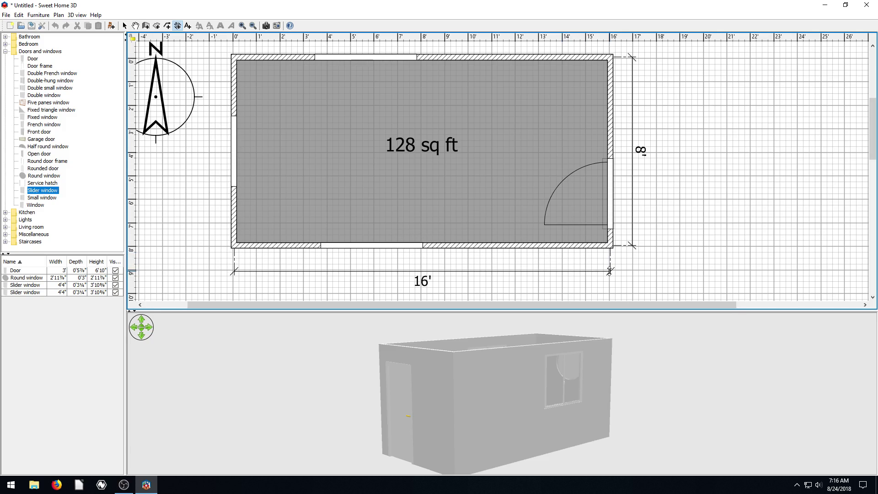
click(609, 270)
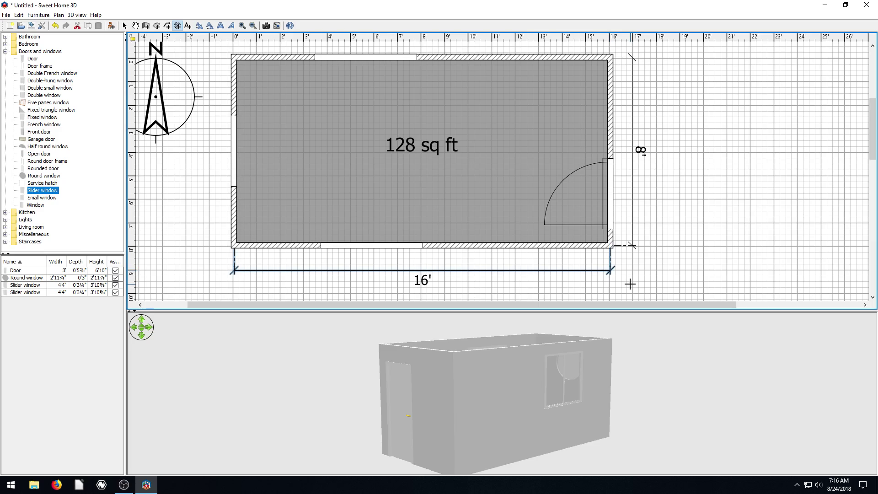
Step: Enlarge the 8' and 16' dimension labels three sizes and make them bold
click(253, 26)
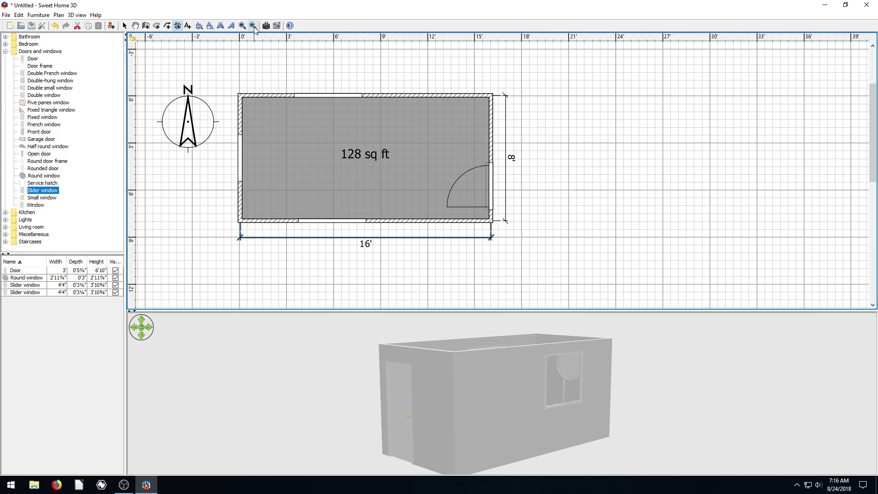
click(254, 27)
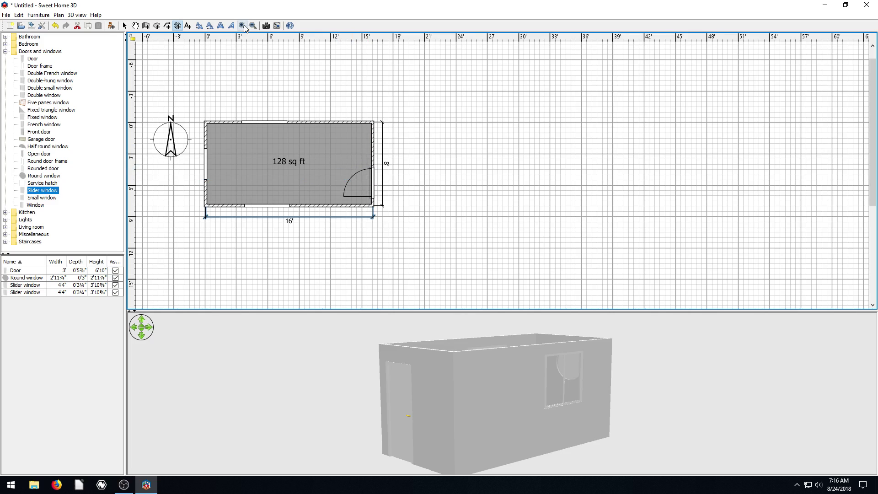
click(244, 26)
click(243, 26)
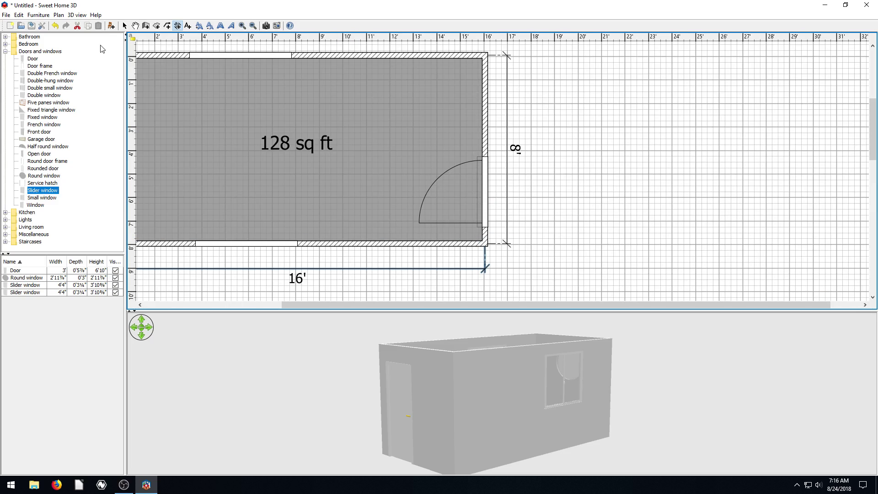
click(125, 26)
click(507, 80)
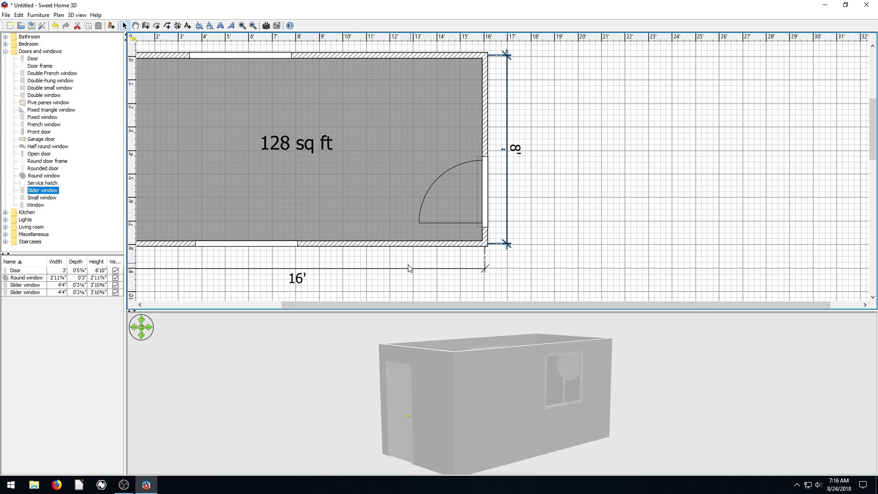
click(344, 276)
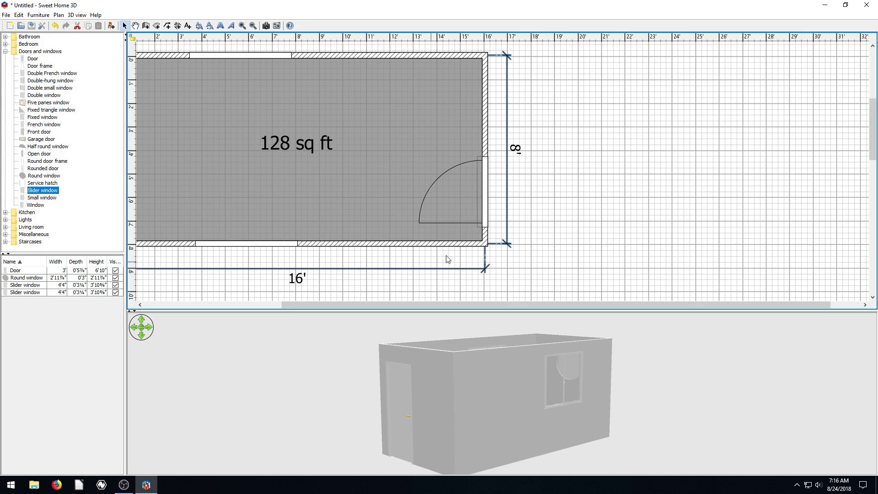
click(200, 26)
click(199, 26)
click(200, 26)
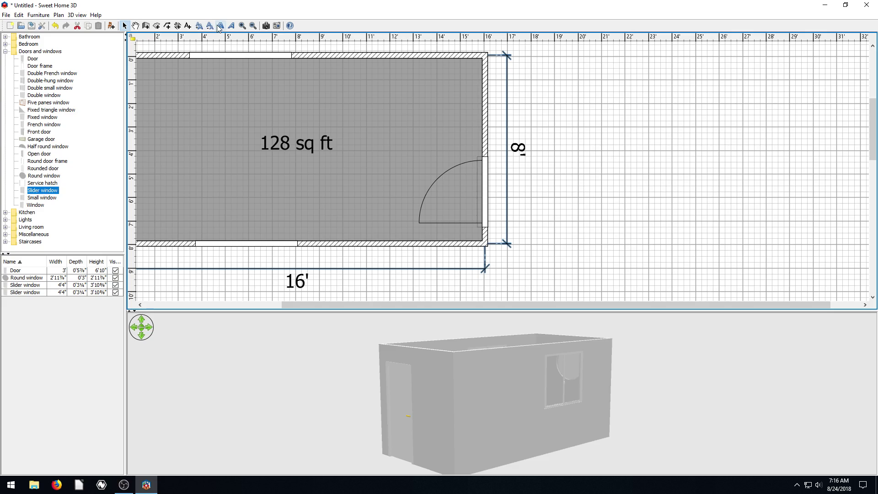
click(220, 27)
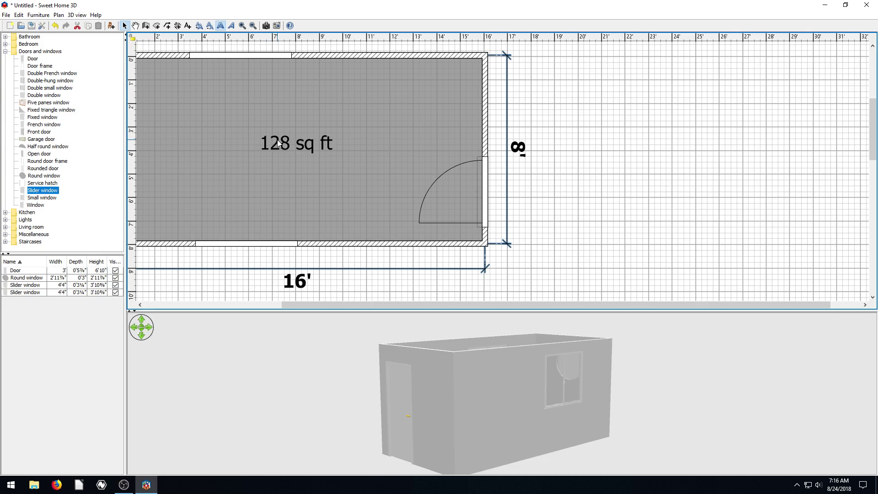
Step: Make the 128 sq ft room label bold and deselect the room
click(277, 139)
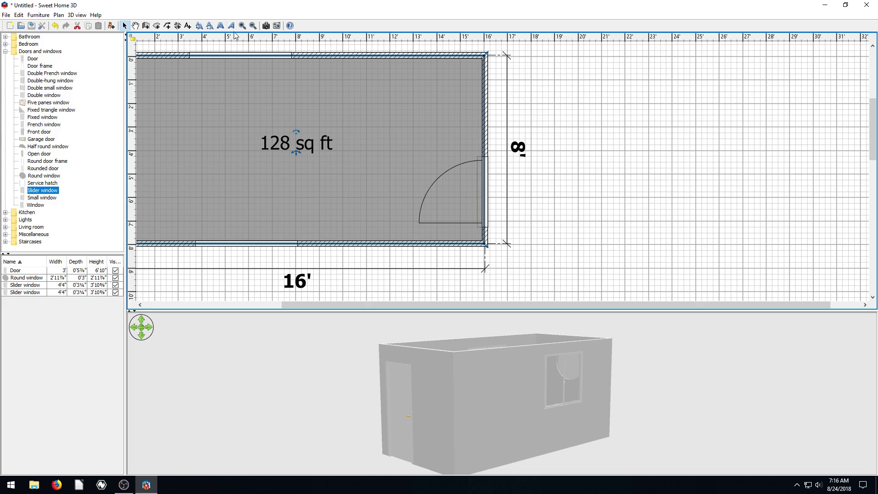
click(220, 26)
click(559, 236)
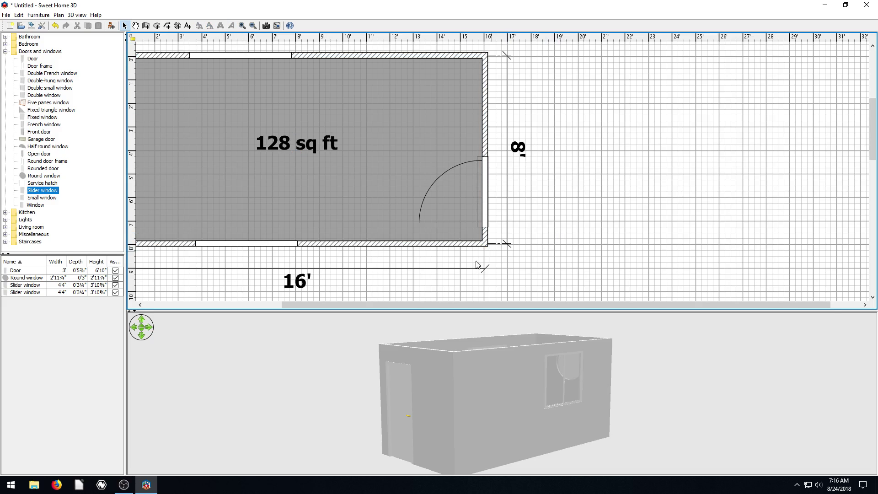
drag(446, 304, 362, 303)
scroll(505, 219, down, 3)
scroll(505, 219, up, 4)
scroll(590, 222, down, 2)
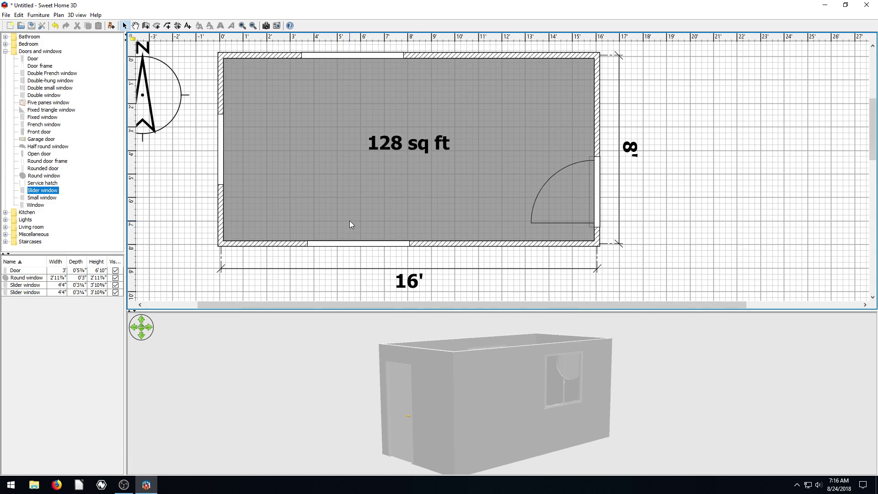
Step: Dimension the top 4' of the left wall from the top-left corner, offset to the left
click(178, 26)
click(215, 58)
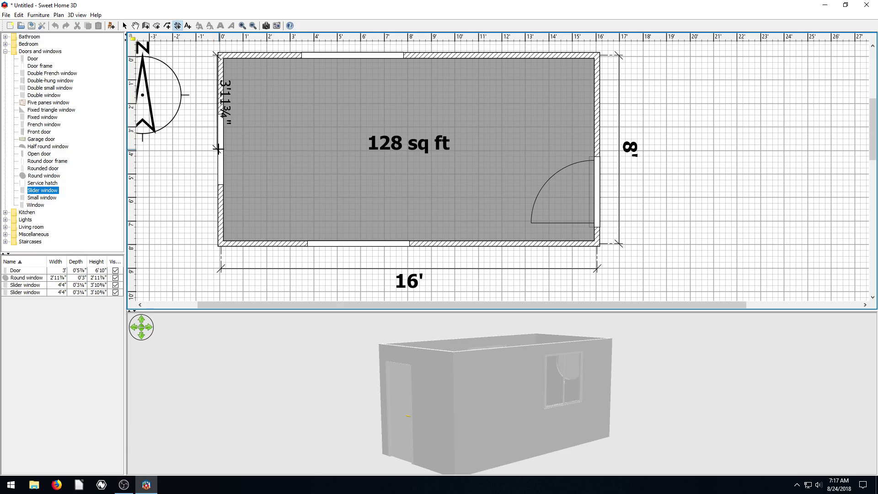
click(217, 149)
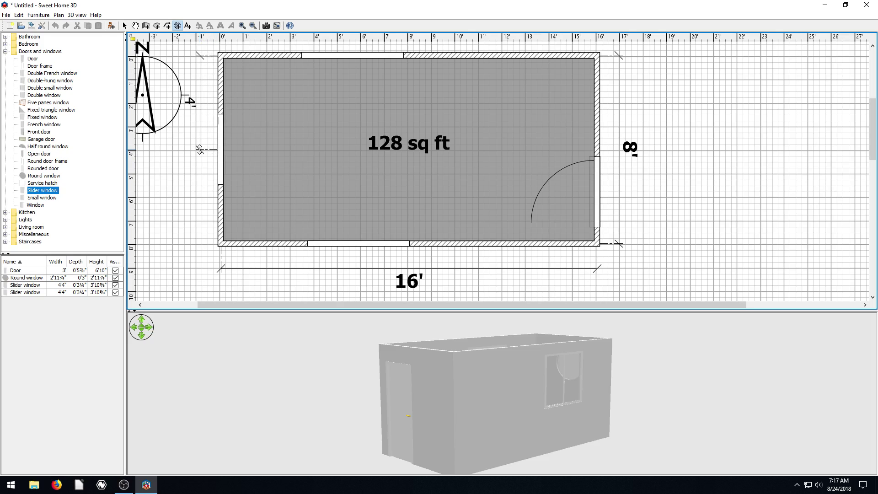
click(197, 150)
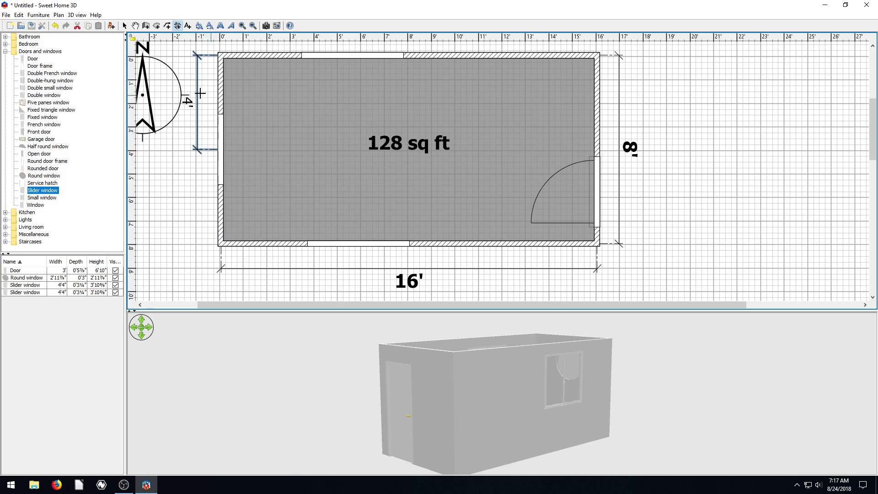
scroll(225, 141, up, 3)
scroll(213, 169, down, 3)
click(125, 26)
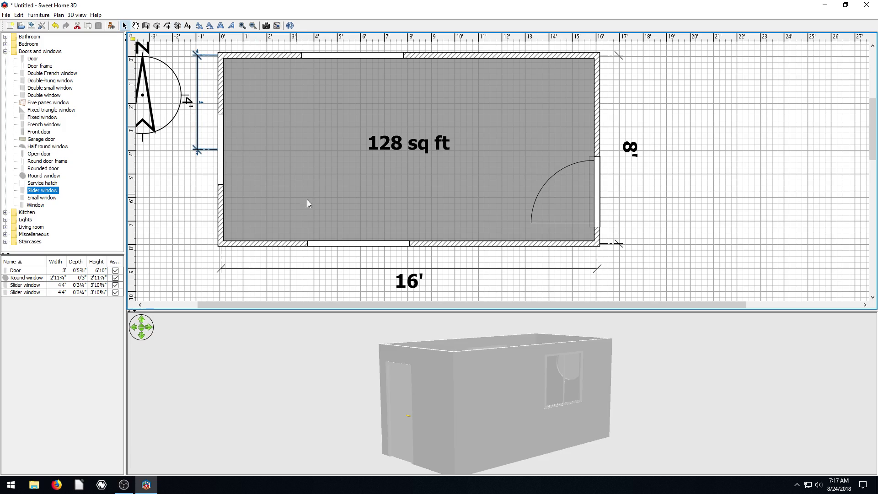
Step: Zoom the plan out and move the compass to the upper right of the room
click(254, 26)
click(255, 27)
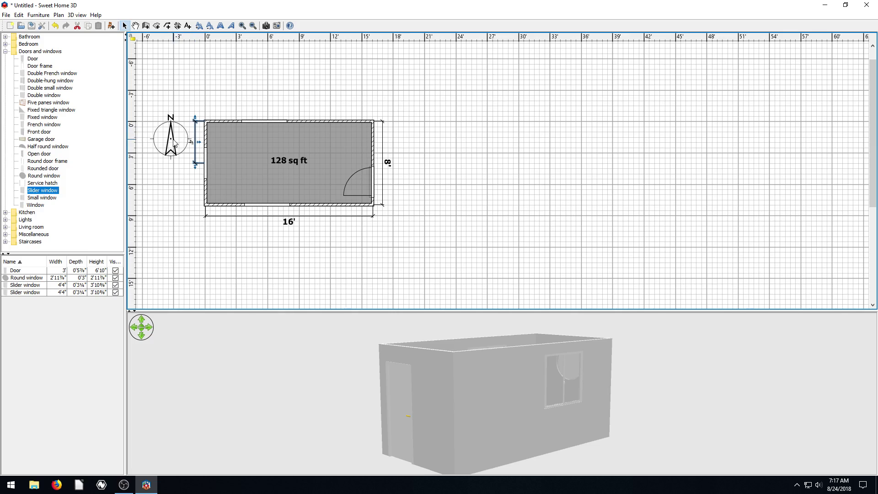
click(168, 118)
drag(168, 118, 427, 89)
click(191, 208)
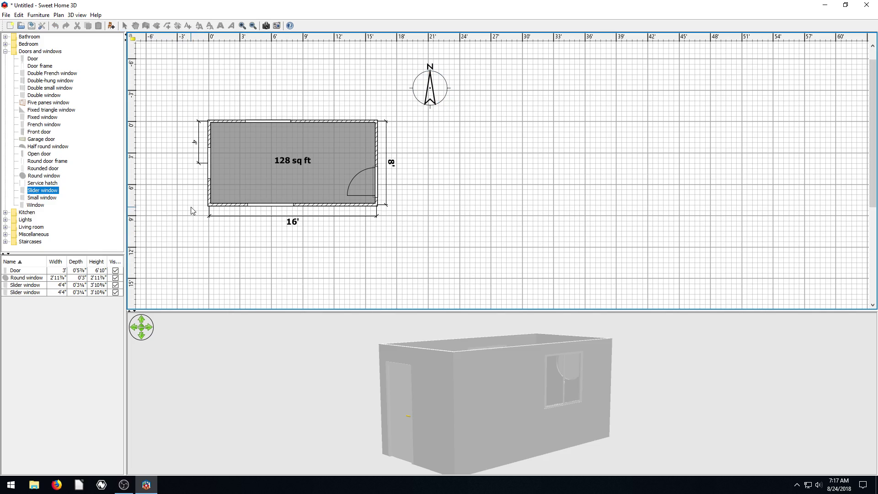
Step: Make the 4' dimension text bold and orbit the 3D view to show the left wall and door
click(198, 140)
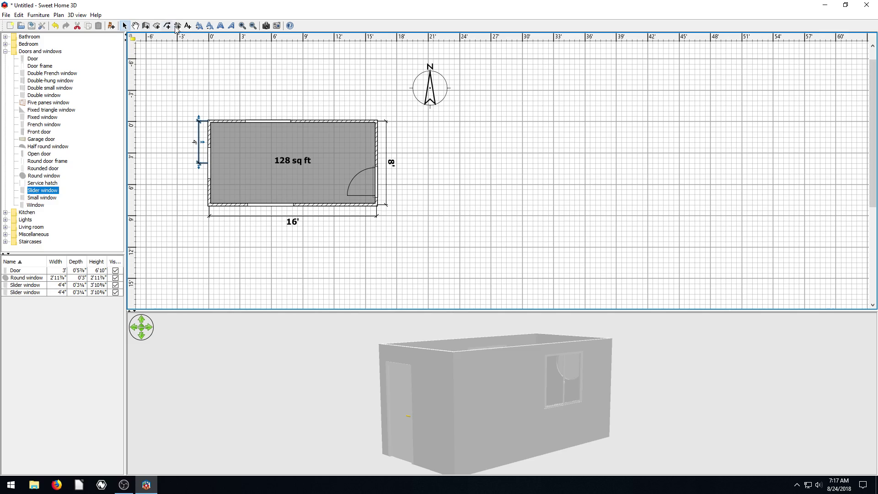
click(221, 26)
click(174, 178)
drag(398, 319, 458, 321)
drag(393, 364, 426, 397)
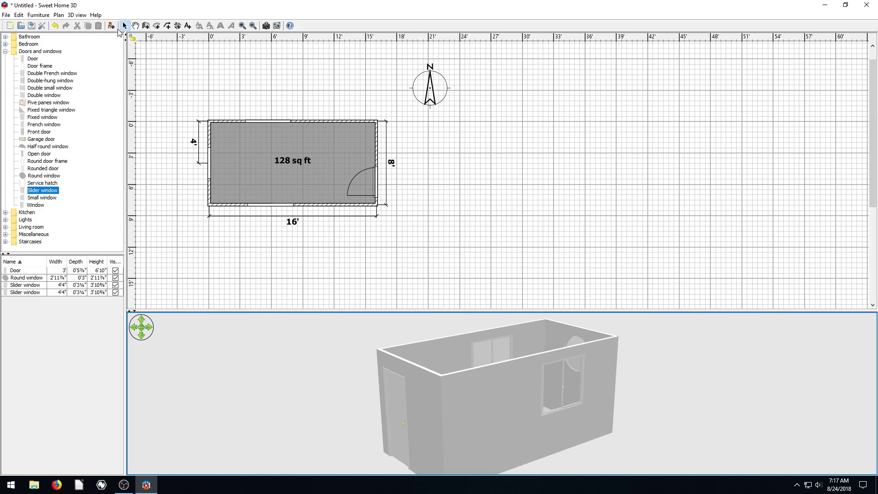
Step: Nudge the compass higher, tilt the 3D view to look down into the room, and enlarge the 3D pane
drag(432, 94, 413, 72)
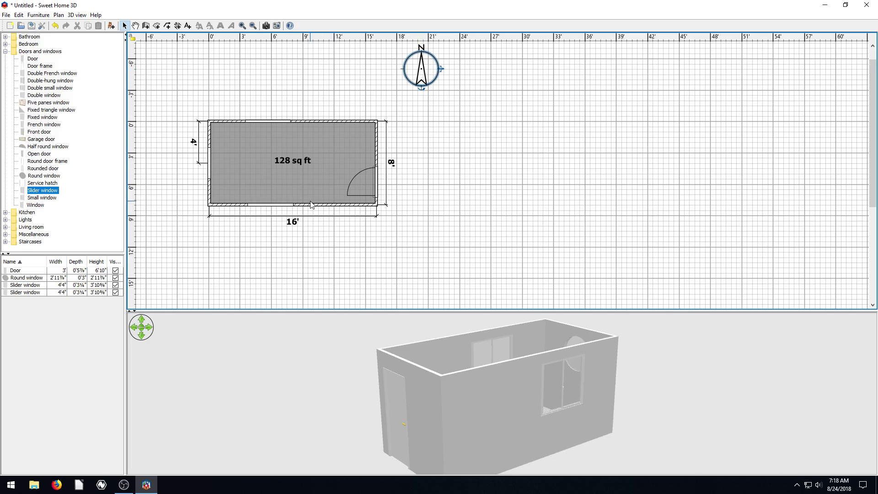
drag(430, 372, 470, 273)
drag(463, 322, 467, 357)
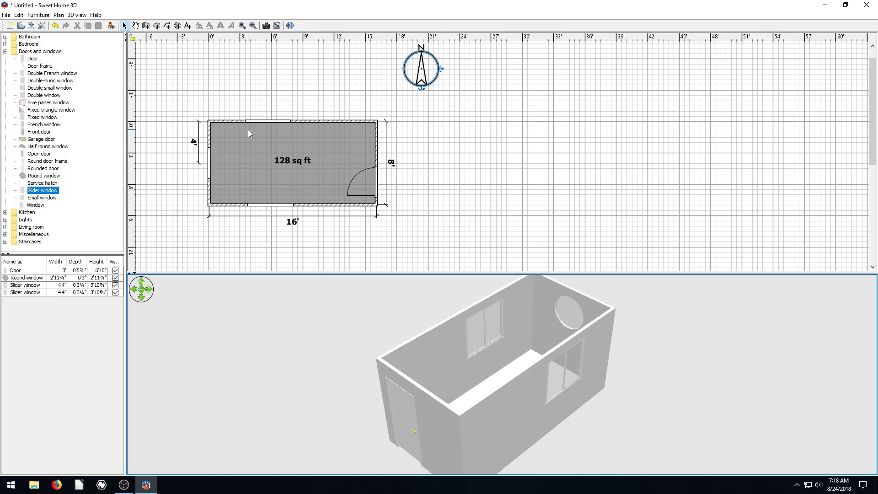
Step: In Page setup, put the street address in the header and 'TJFREE Builder INC' in the footer, correcting 'Bulder'
click(7, 15)
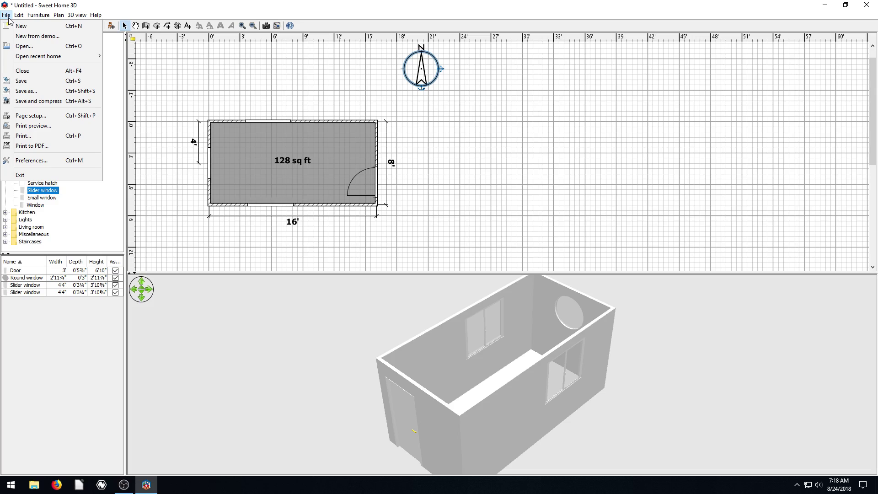
click(31, 115)
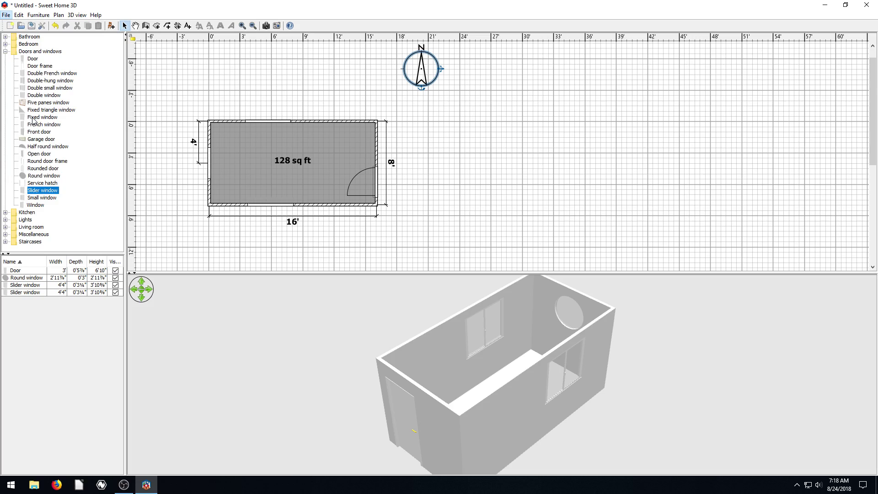
drag(404, 179, 486, 164)
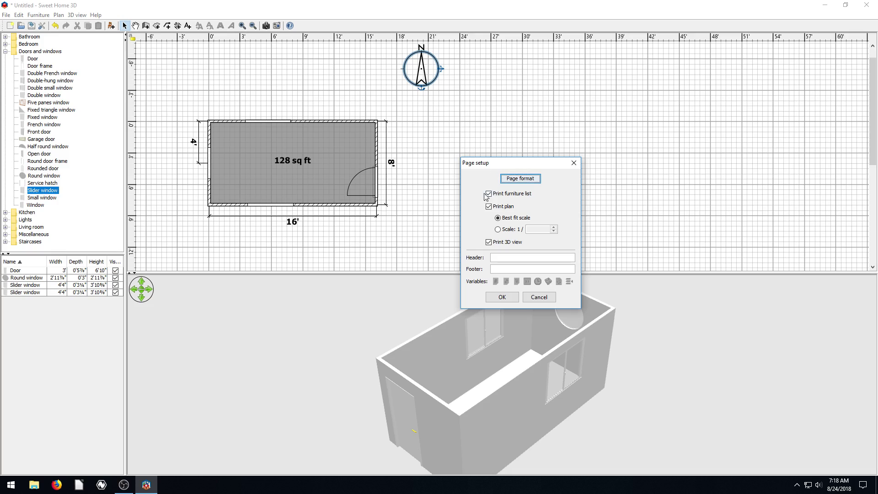
click(501, 257)
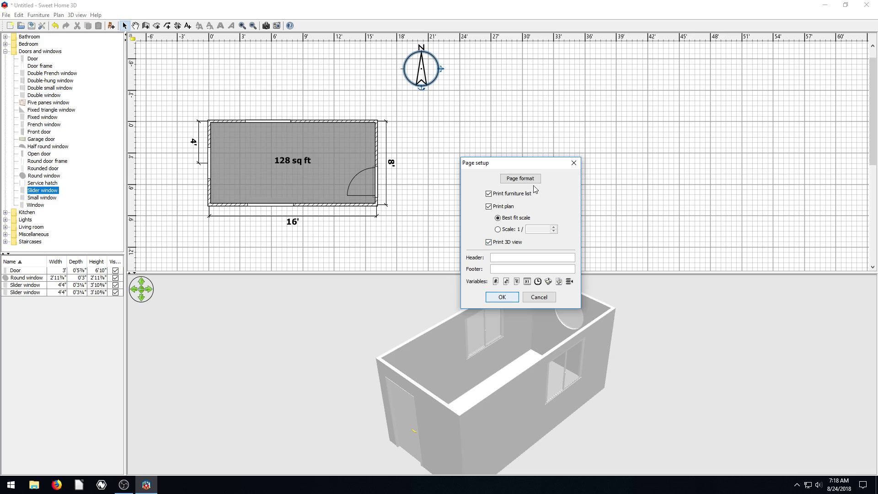
drag(518, 168, 574, 143)
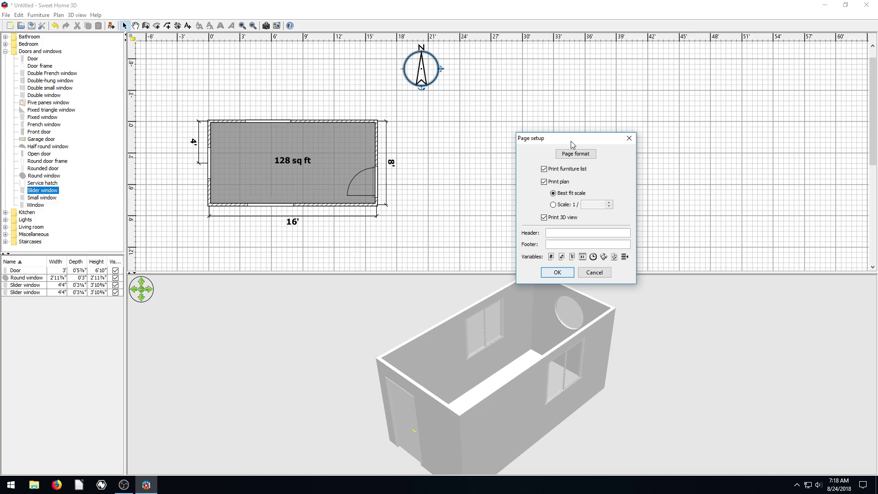
text(555 Maple)
text(St Seattle)
text(TJFREE)
text( Bul)
text(der )
text(INC)
click(571, 245)
text(i)
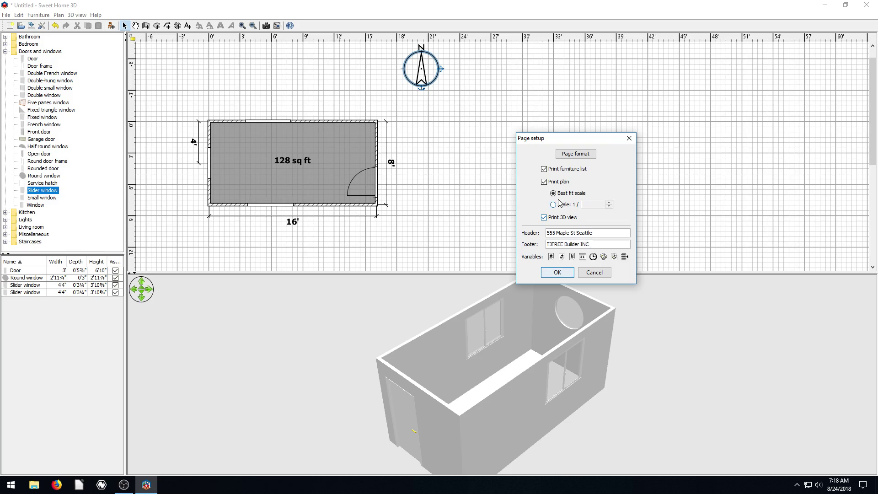
click(557, 272)
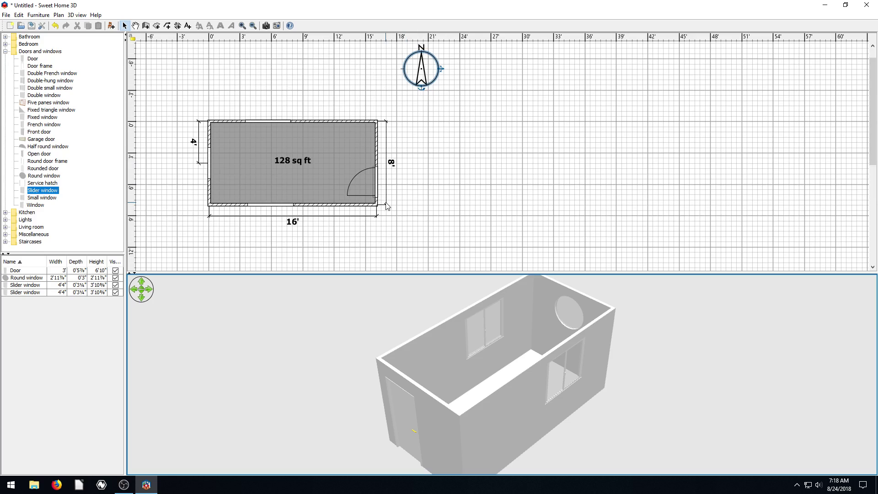
Step: Print the home to a PDF named 'test' on the Desktop
click(7, 15)
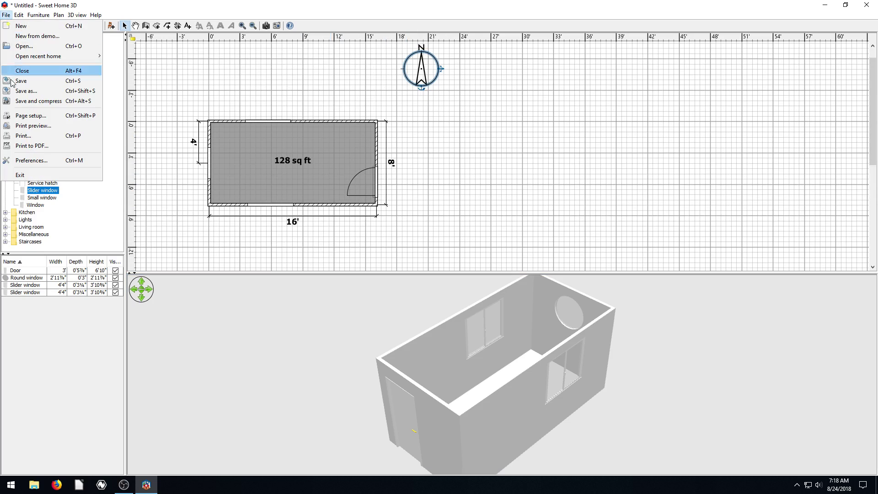
click(25, 145)
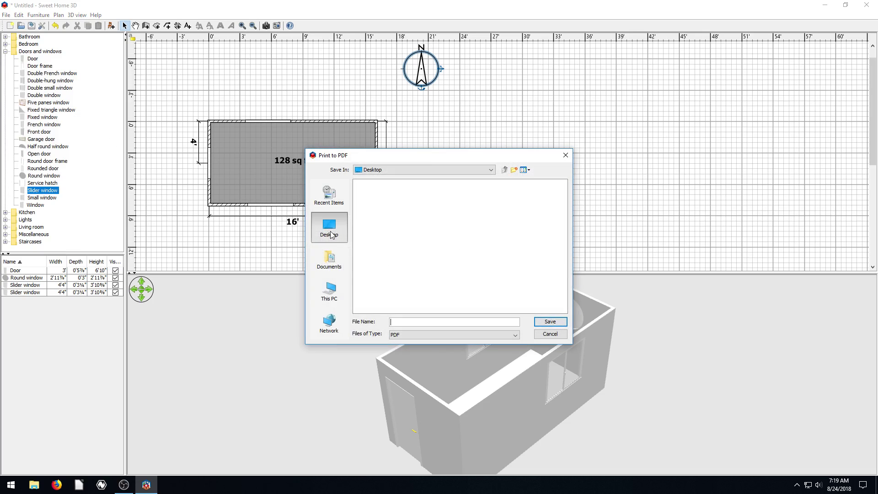
click(396, 321)
text(test)
click(549, 321)
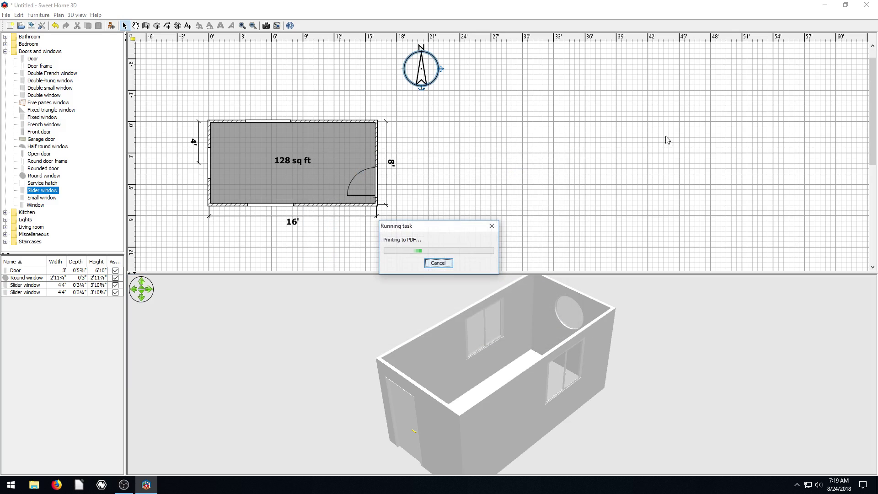
Step: Open test.pdf from the desktop in Sumatra PDF and scroll from page 1 to the plan page
click(826, 5)
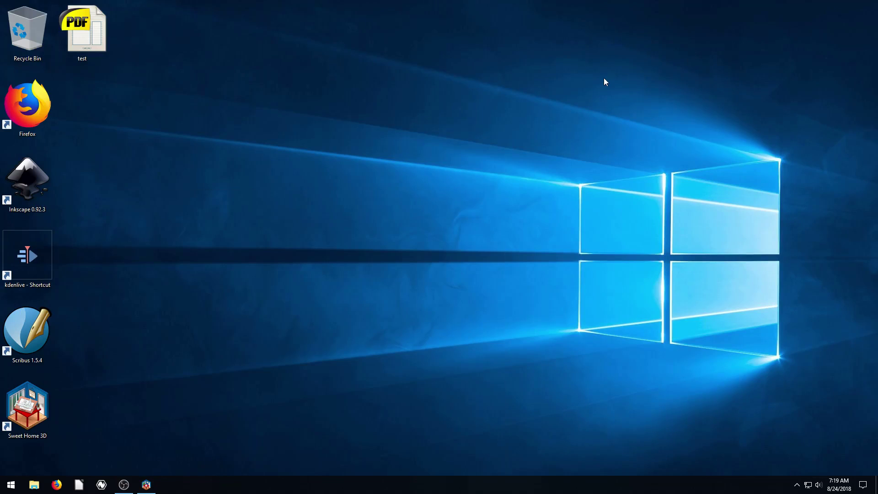
double_click(88, 47)
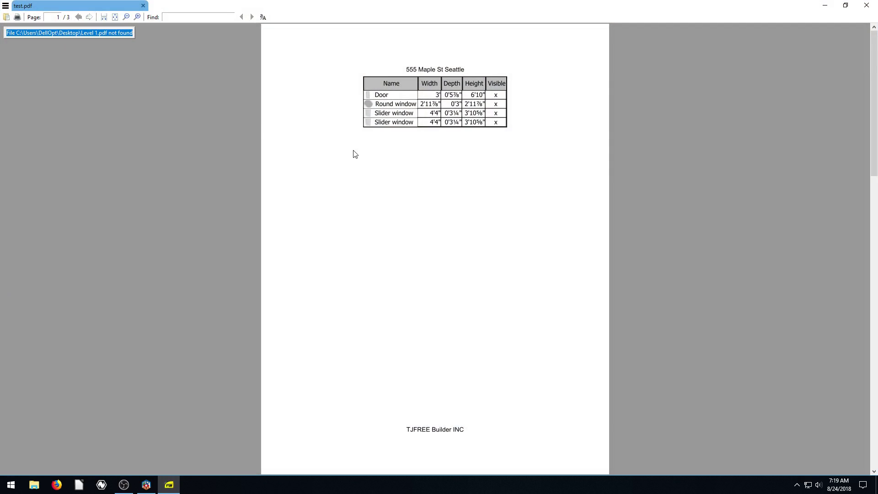
scroll(394, 145, down, 1)
scroll(394, 145, up, 1)
scroll(405, 186, down, 3)
scroll(406, 186, up, 3)
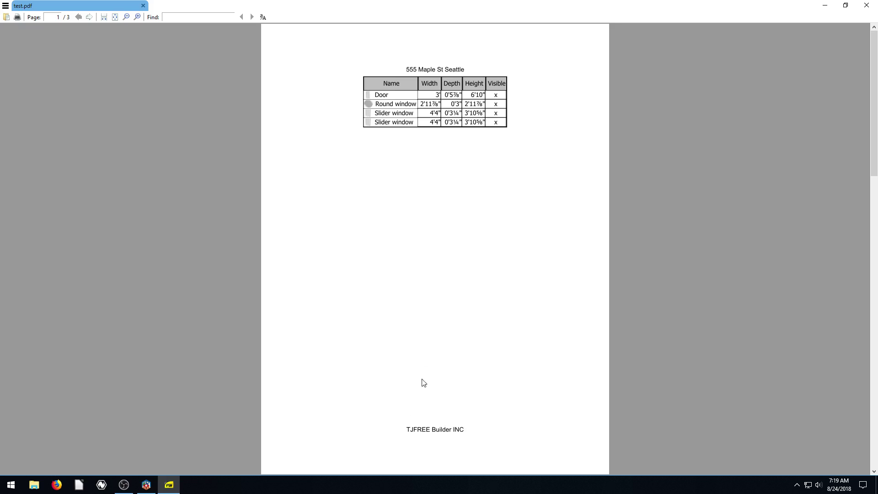
scroll(404, 312, down, 3)
scroll(384, 319, down, 18)
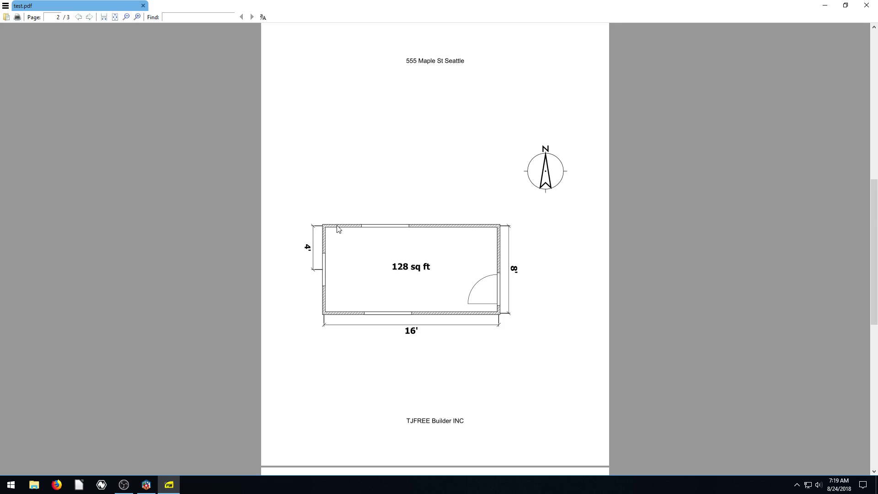
Step: Scroll back and forth through pages 2 and 3 of test.pdf to check the plan and 3D render
scroll(358, 282, down, 9)
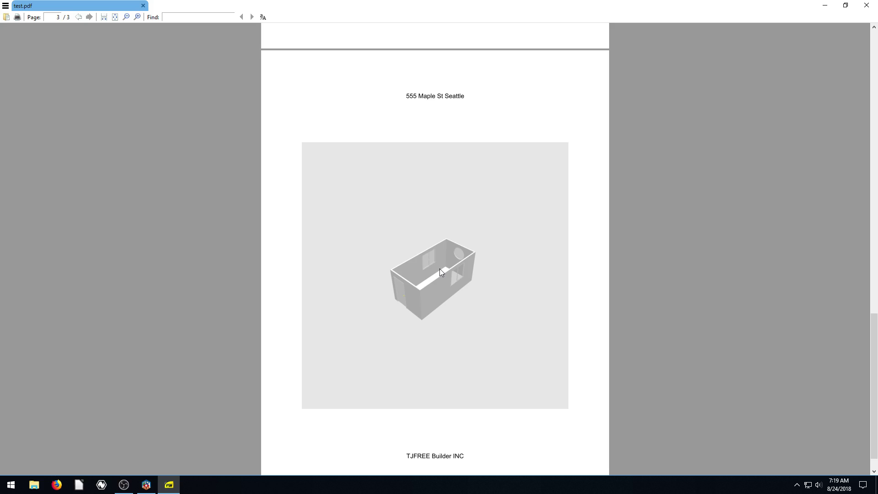
scroll(426, 281, down, 1)
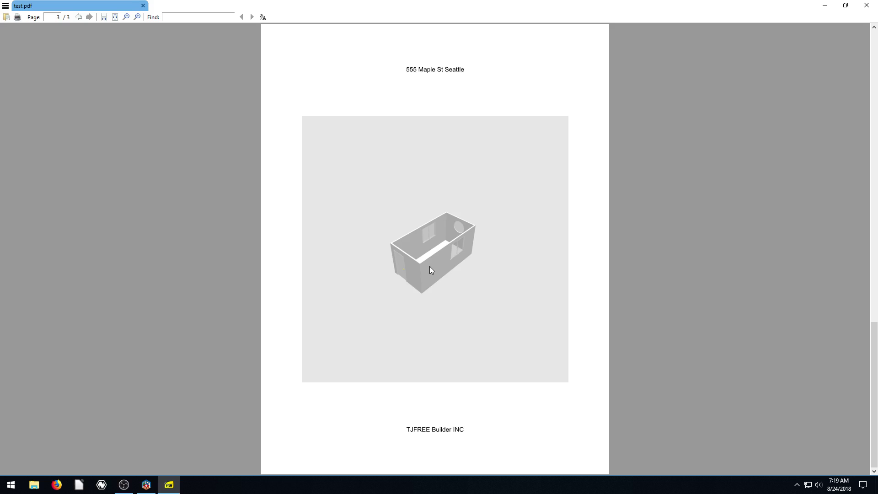
scroll(425, 278, up, 9)
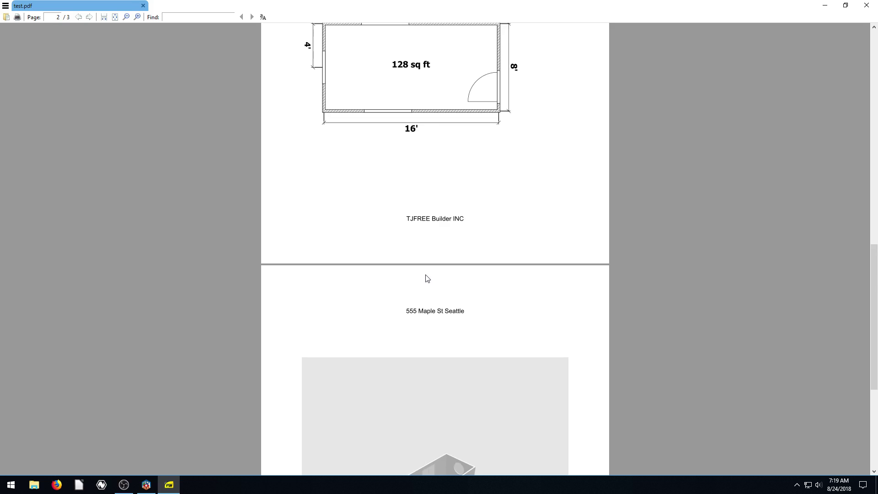
scroll(425, 281, down, 9)
scroll(411, 275, up, 15)
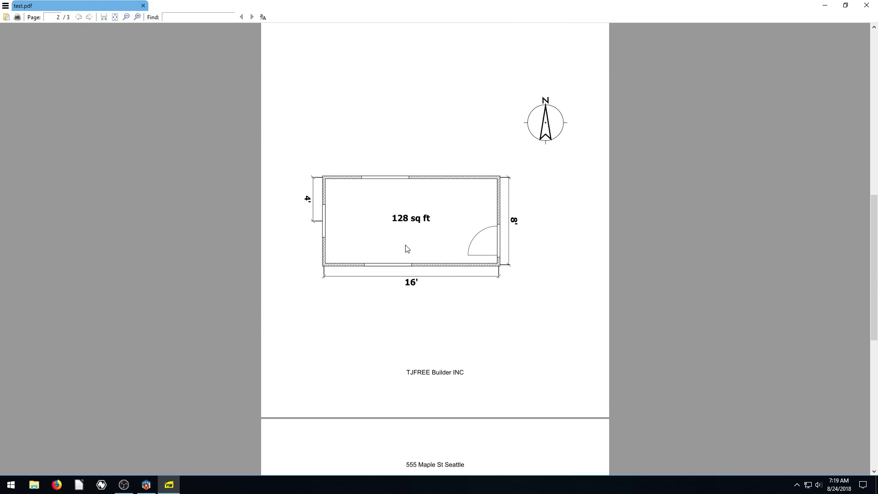
scroll(407, 248, down, 5)
scroll(417, 384, up, 3)
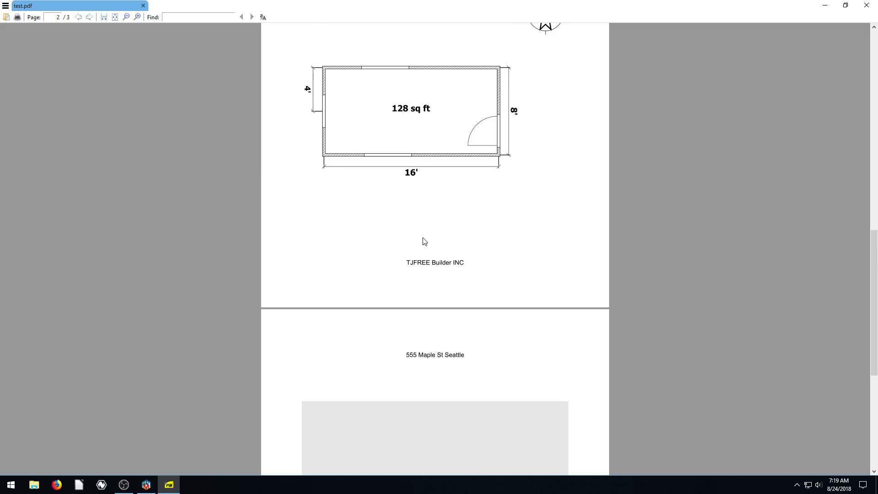
scroll(446, 220, up, 2)
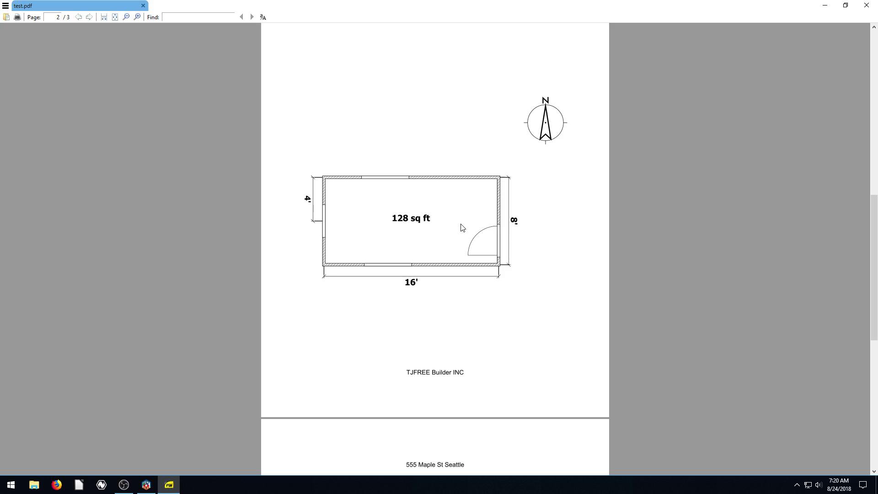
scroll(435, 229, down, 4)
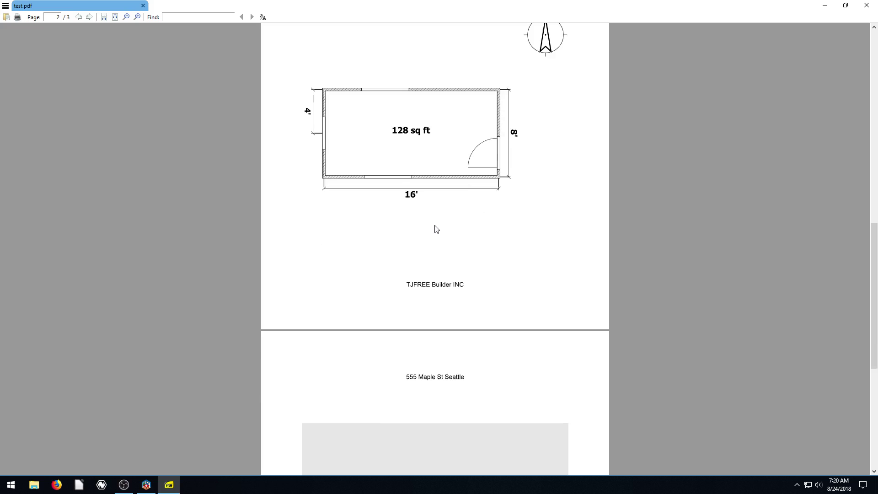
scroll(436, 229, up, 3)
scroll(439, 229, up, 2)
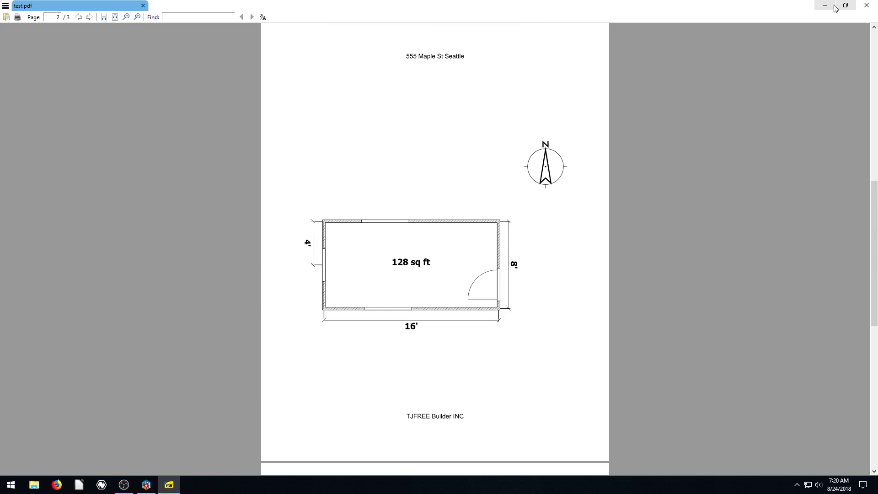
Step: Close the PDF viewer and bring the Sweet Home 3D plan back on screen
click(866, 5)
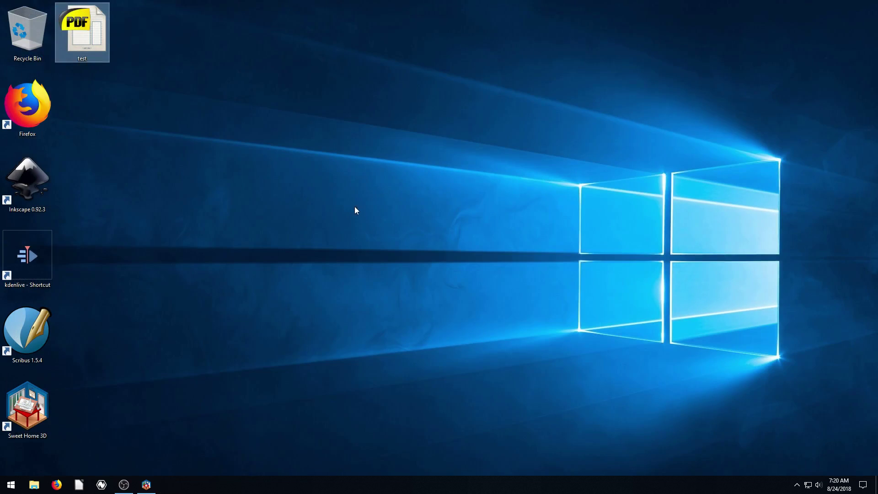
click(147, 484)
scroll(319, 209, down, 5)
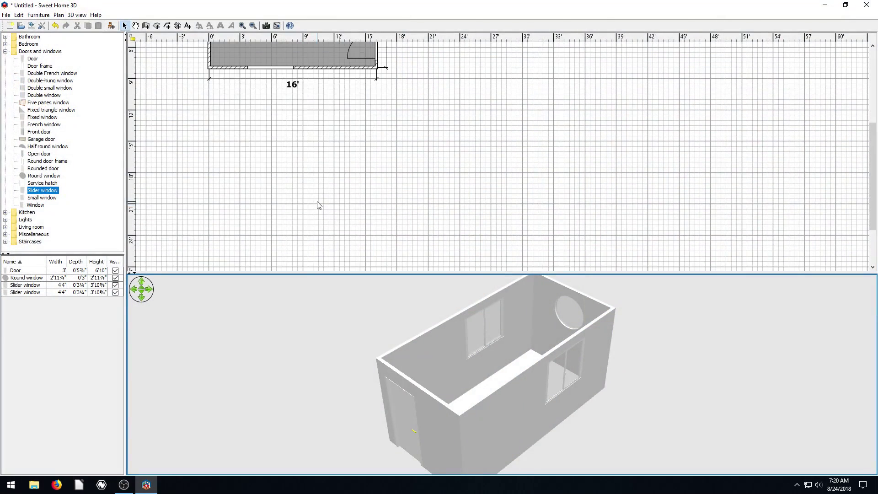
scroll(317, 204, up, 6)
scroll(309, 114, down, 3)
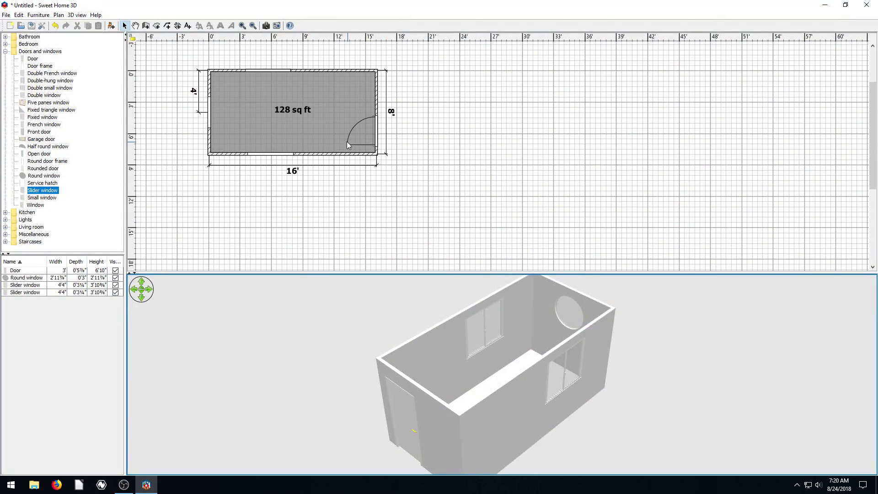
scroll(320, 198, up, 3)
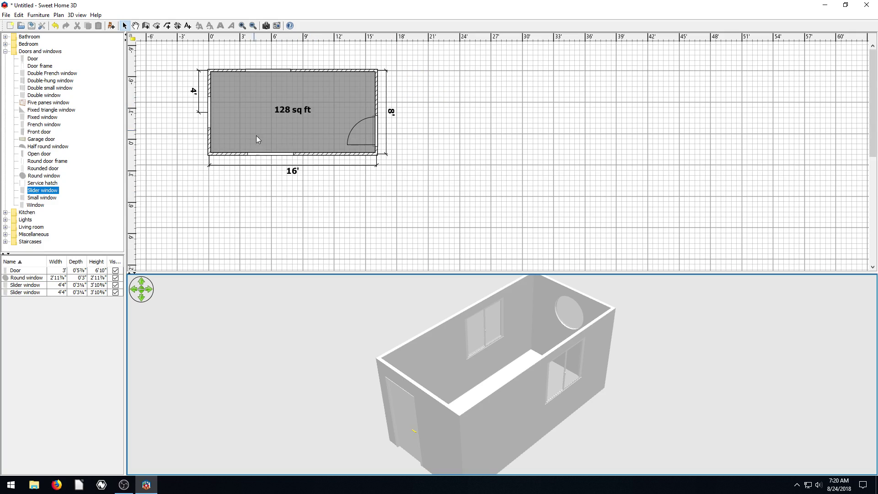
scroll(311, 180, up, 3)
scroll(332, 190, down, 10)
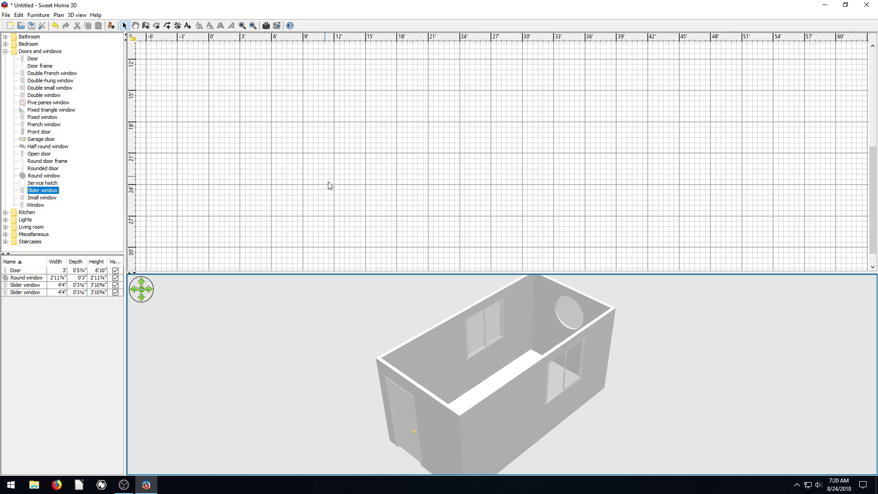
scroll(335, 125, up, 7)
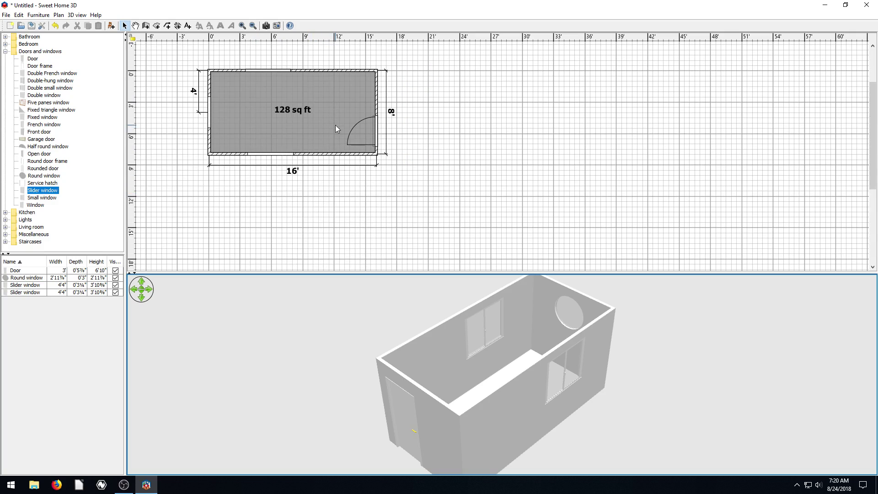
Step: Add text labels '2x4 Ext. Walls' and '6" Concrete Slab' below the room plan
click(187, 26)
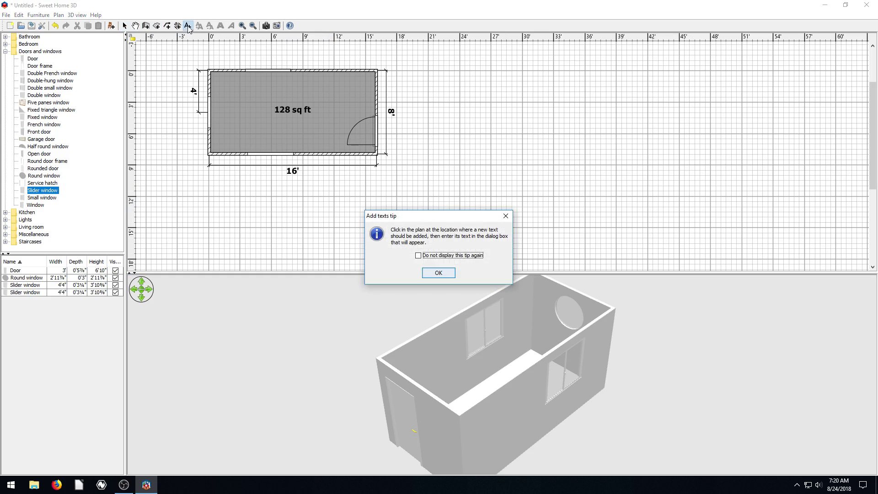
click(417, 255)
click(438, 272)
click(304, 197)
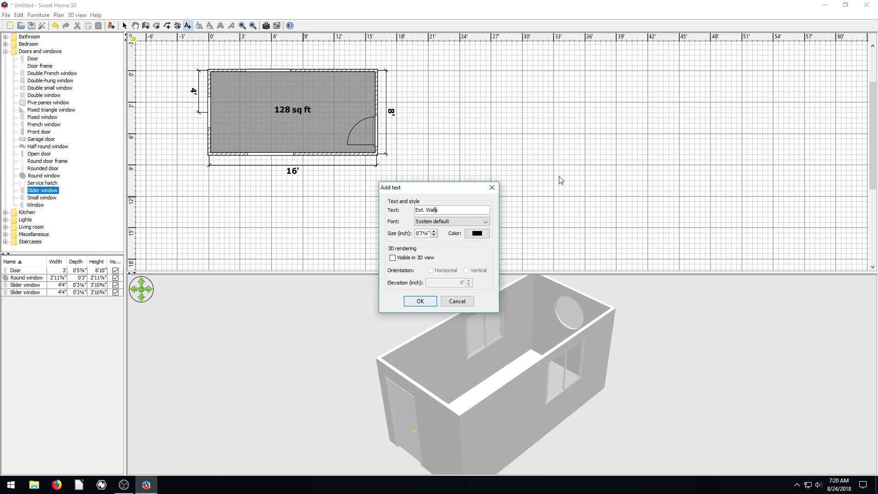
text(2x4)
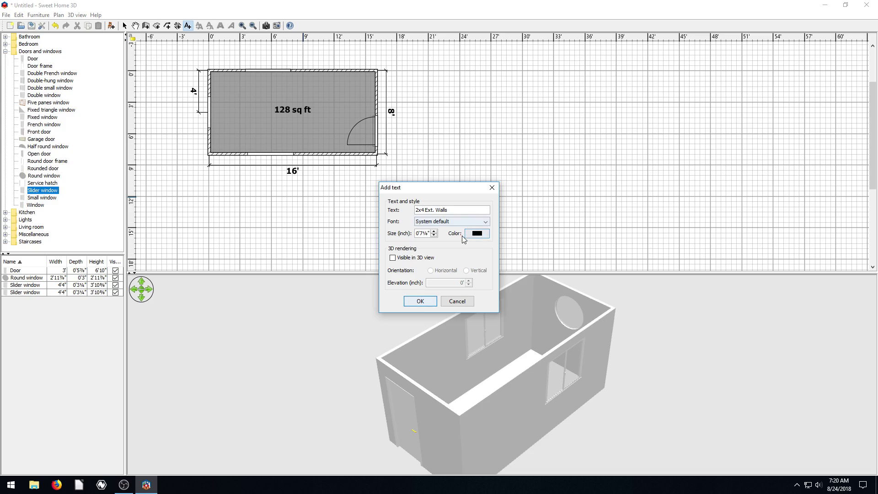
click(416, 302)
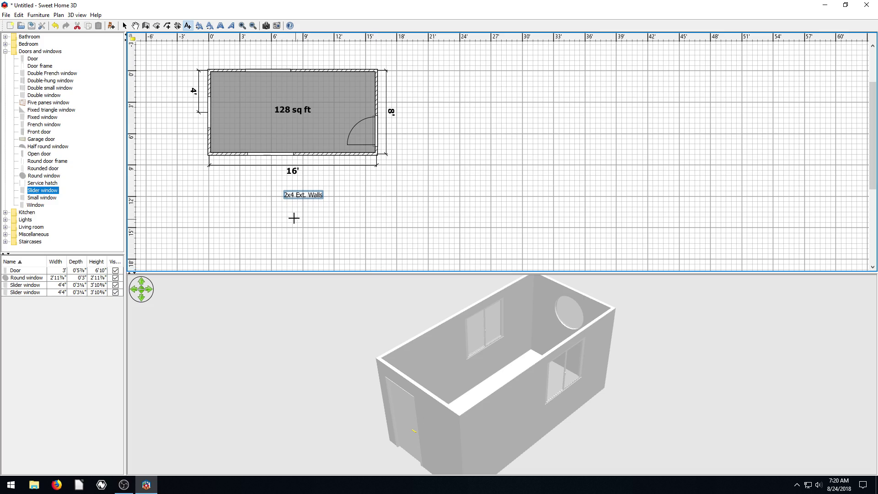
click(284, 208)
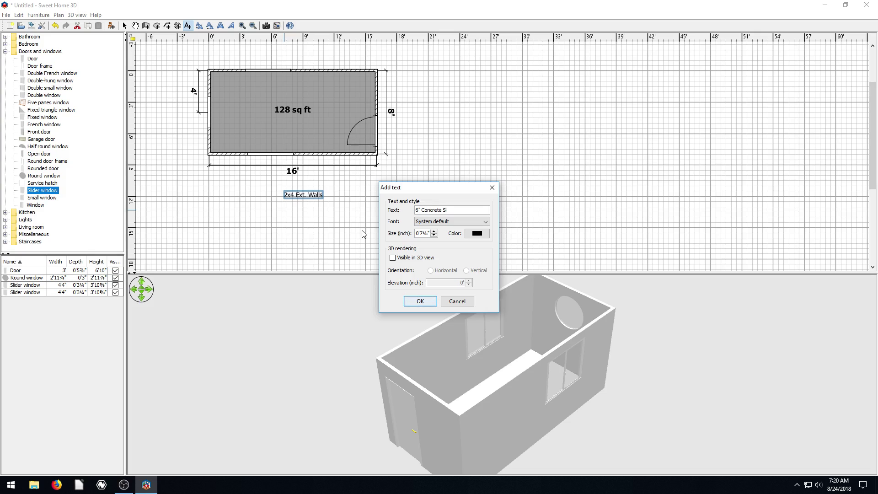
text(b)
click(420, 300)
Step: Enter a third label reading '8 FT Wall Height' below the others
click(273, 226)
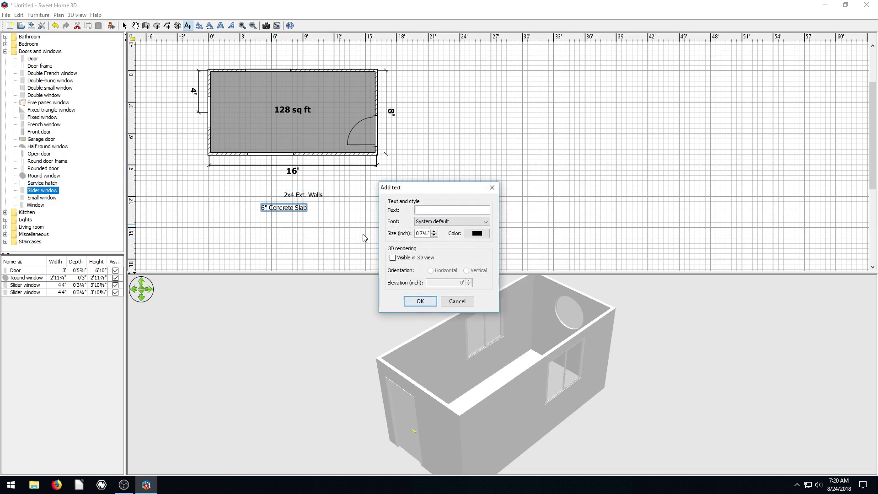
text(Wall)
text(8 Ft)
key(BackSpace)
key(BackSpace)
text(ft)
key(BackSpace)
key(BackSpace)
key(BackSpace)
text(FT)
Step: Place the '8 FT Wall Height' label and line up the three labels in a column
click(420, 301)
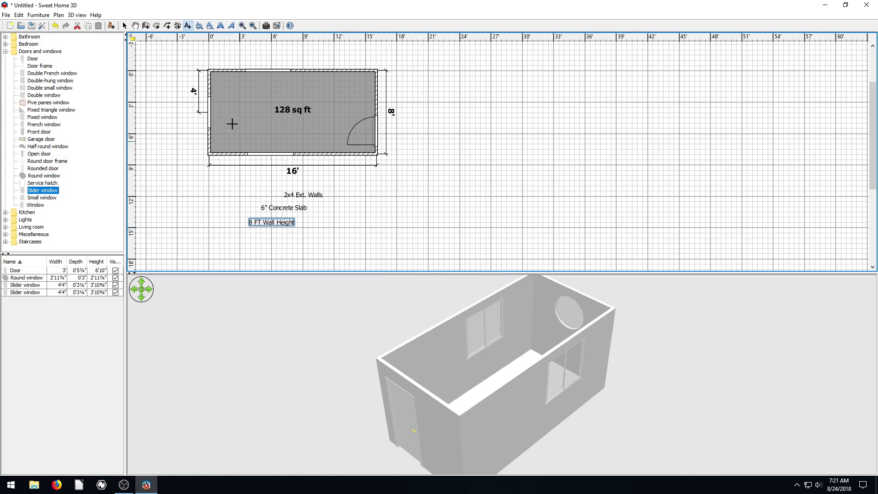
click(124, 25)
drag(264, 224, 333, 226)
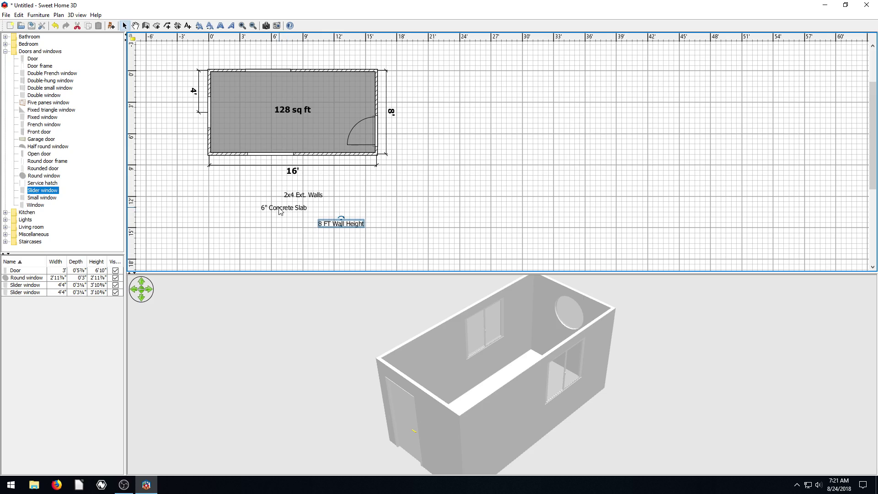
drag(280, 210, 337, 212)
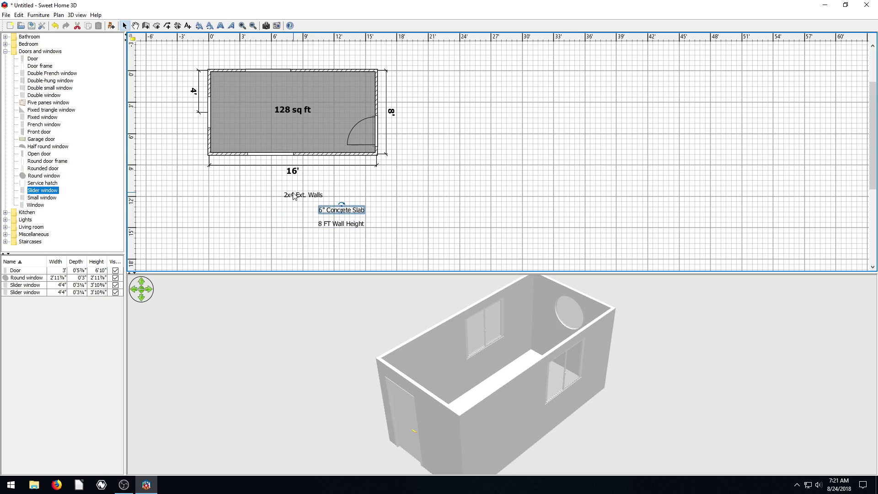
drag(293, 195, 334, 196)
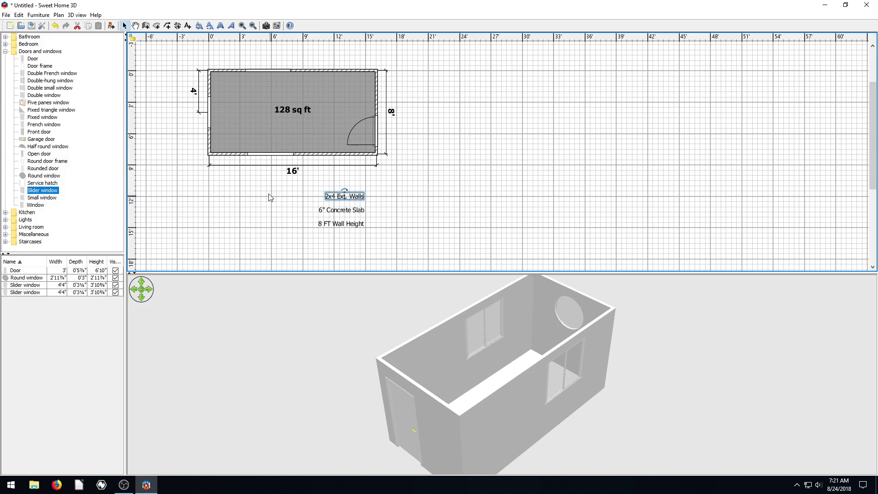
Step: Draw a closed rectangular polyline box around the three labels
click(167, 26)
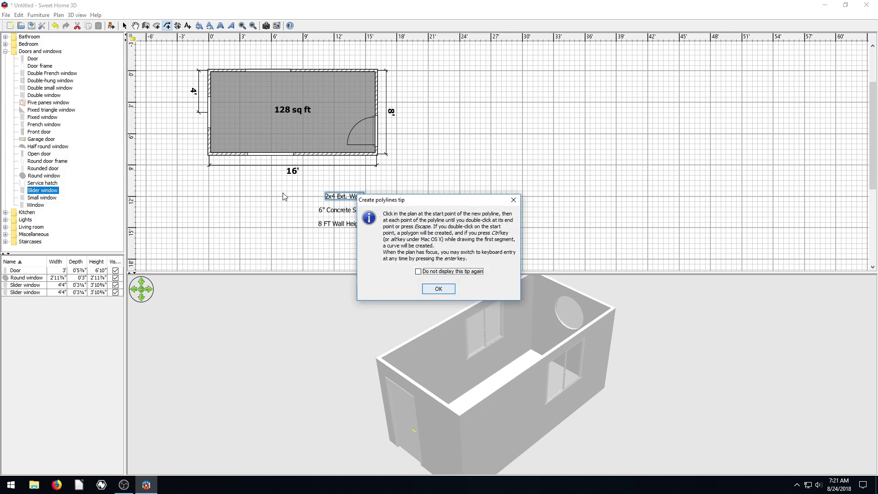
click(427, 289)
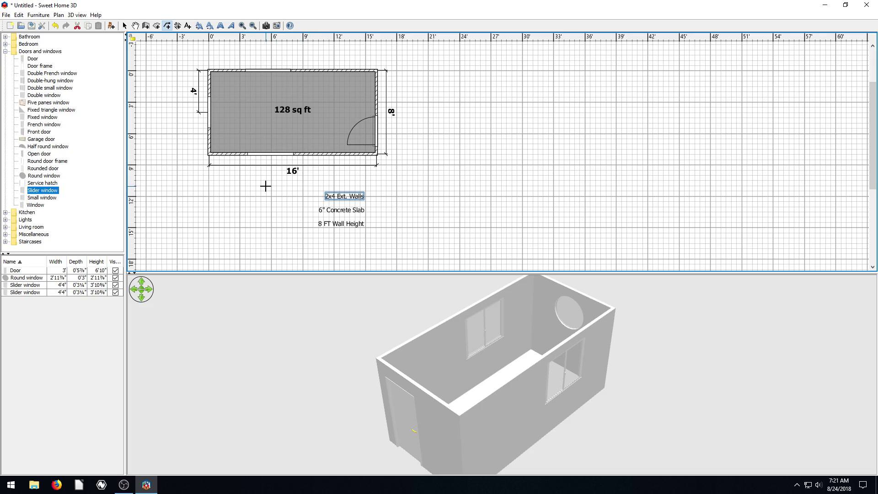
click(301, 187)
click(378, 188)
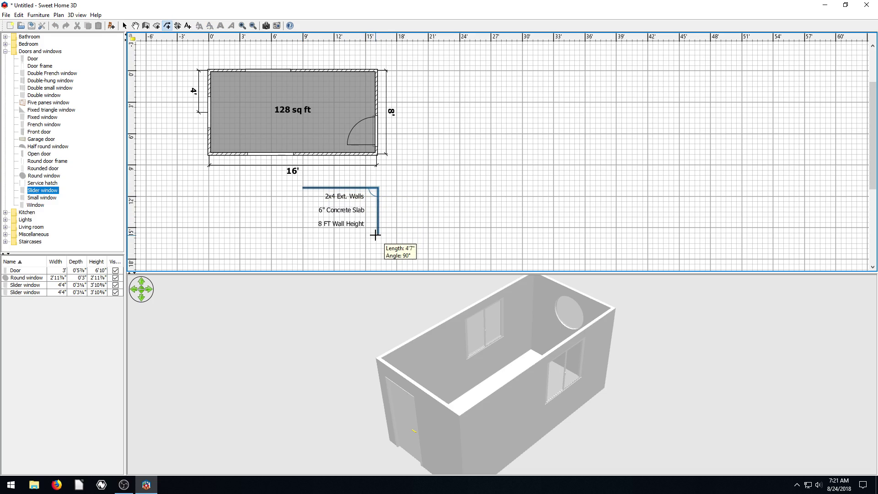
click(378, 234)
click(303, 234)
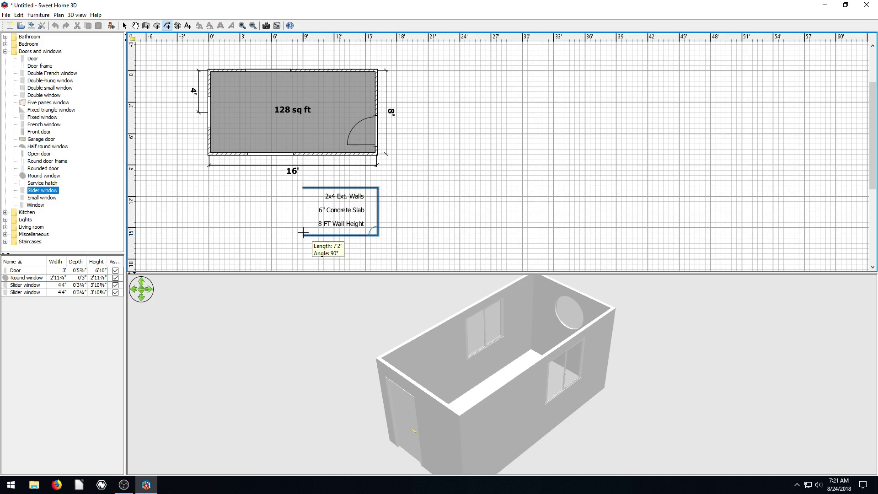
double_click(302, 188)
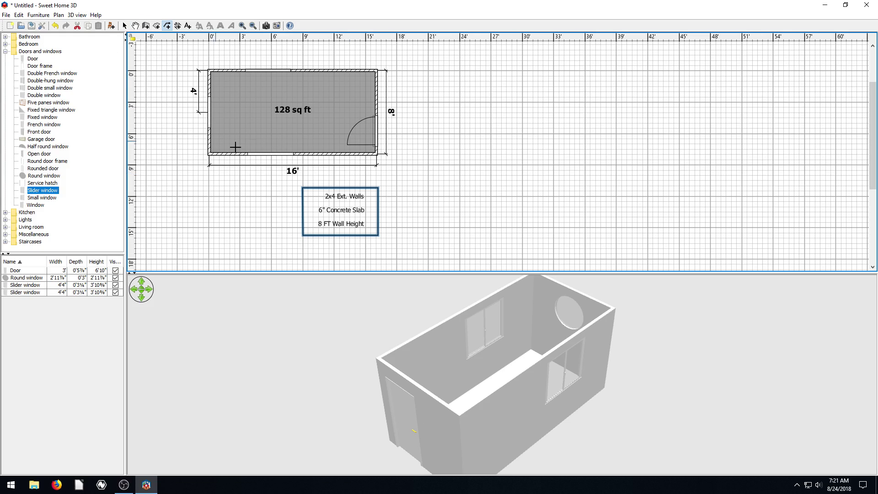
Step: Reprint the home to test.pdf on the Desktop, overwriting the old file, and open it from the desktop
click(6, 15)
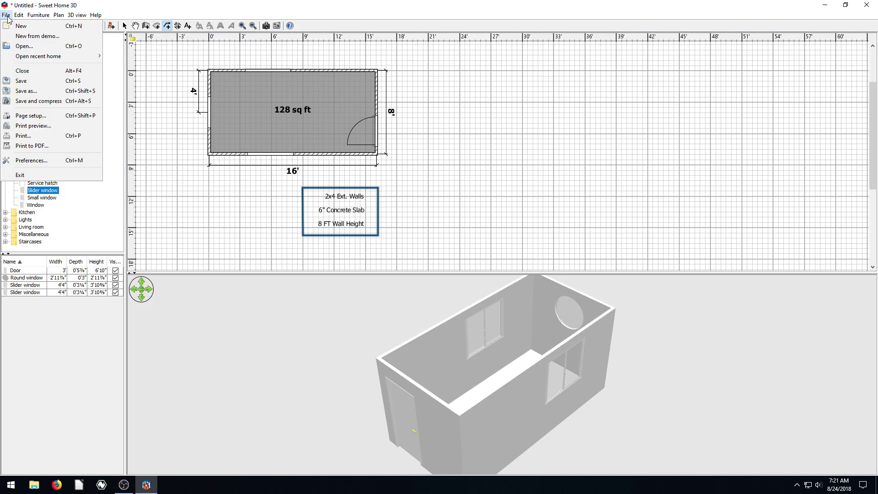
click(31, 146)
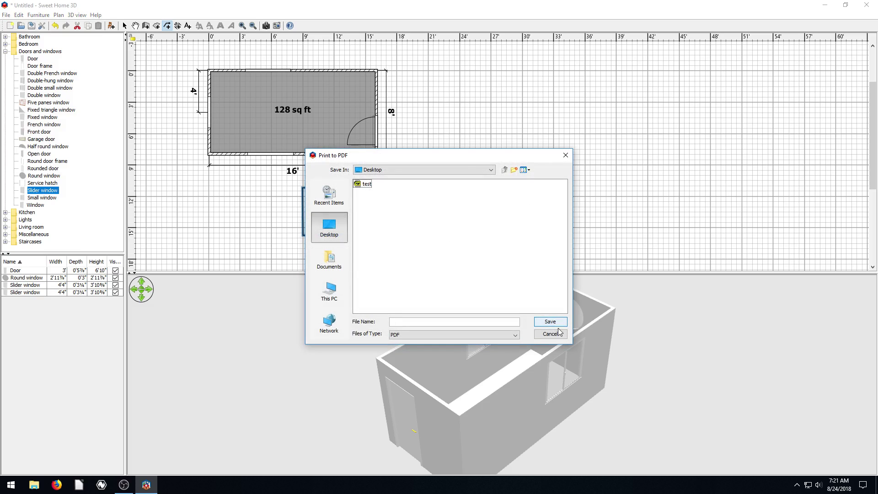
click(366, 184)
click(546, 322)
click(418, 259)
click(825, 5)
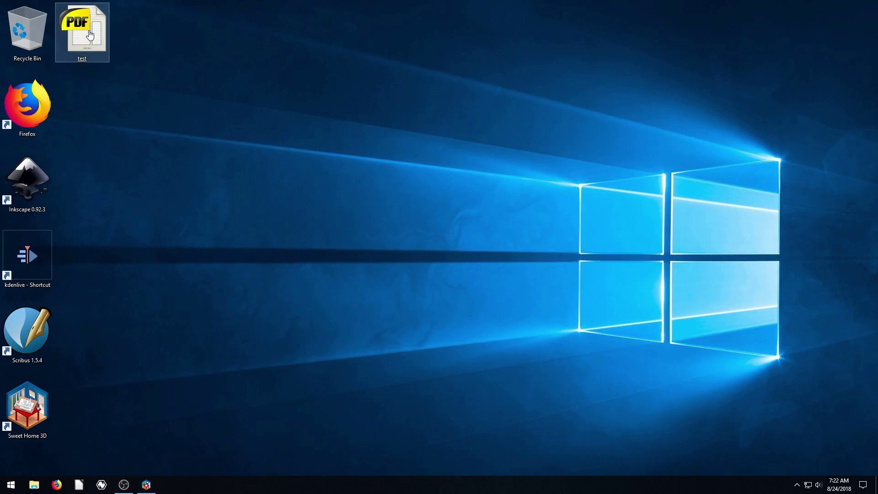
key(Return)
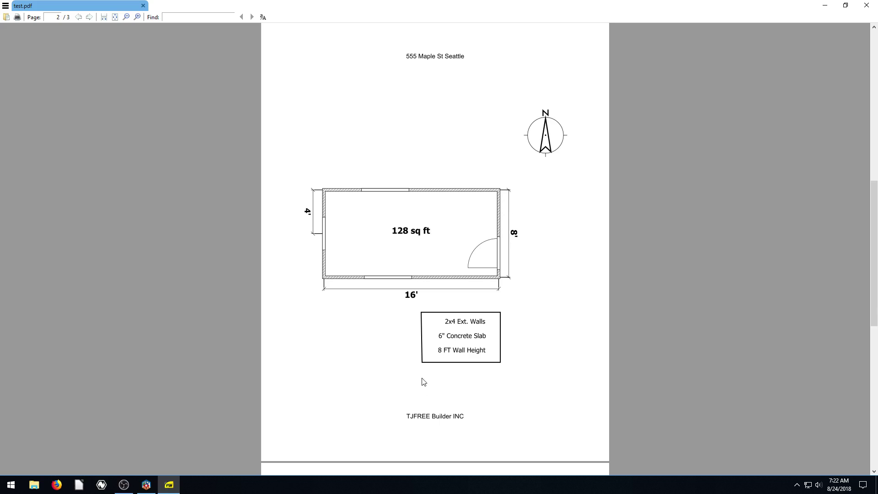
Step: Scroll test.pdf past page 2's plan, header, footer and notes box to page 3's 3D render
scroll(438, 400, up, 2)
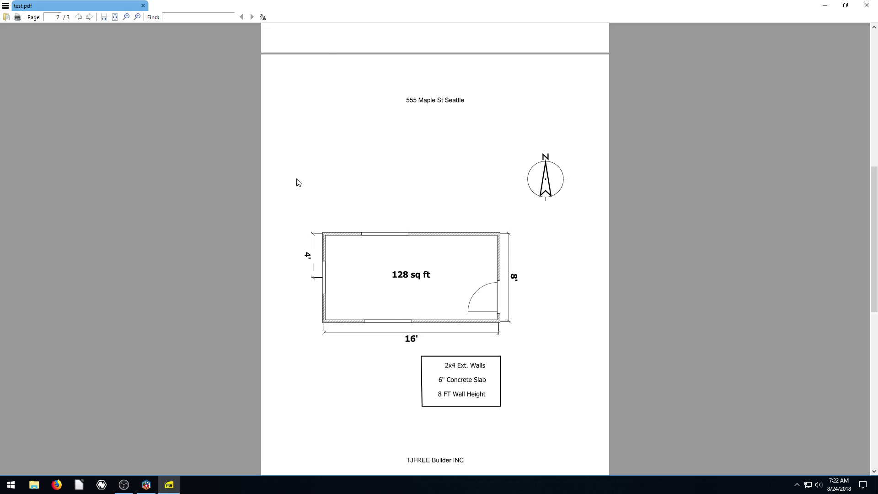
scroll(387, 147, down, 1)
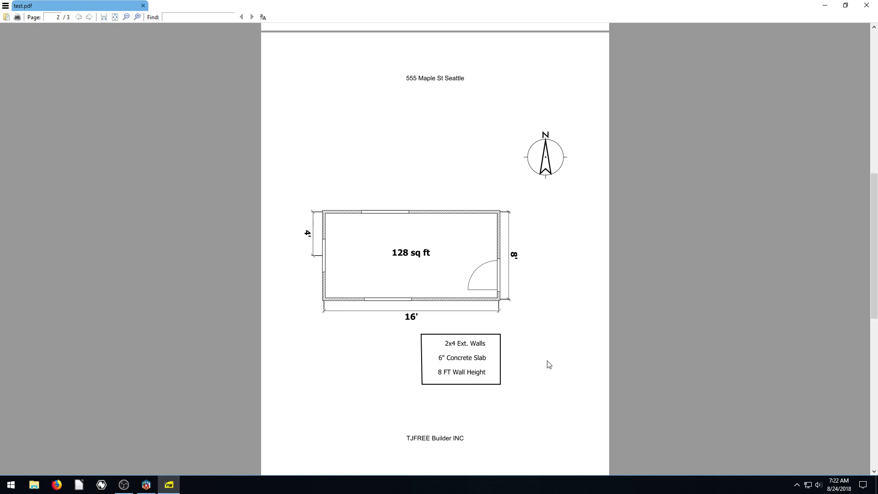
scroll(504, 314, down, 1)
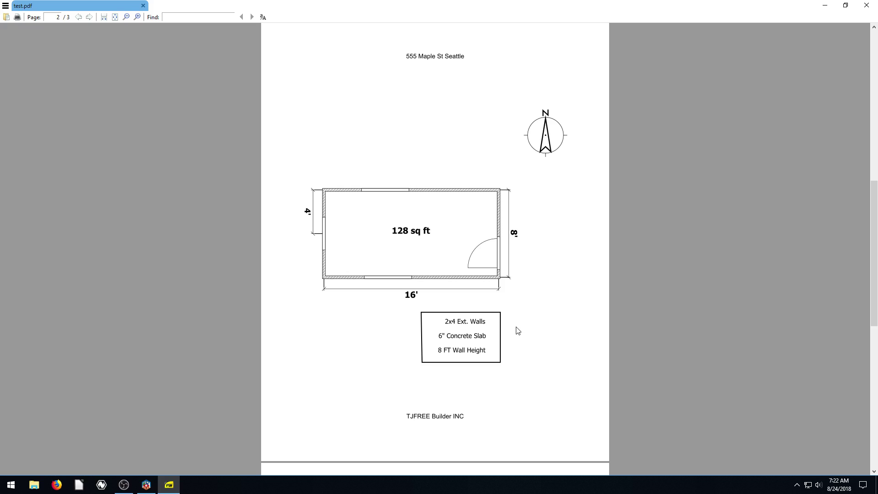
scroll(506, 316, down, 1)
scroll(506, 315, up, 2)
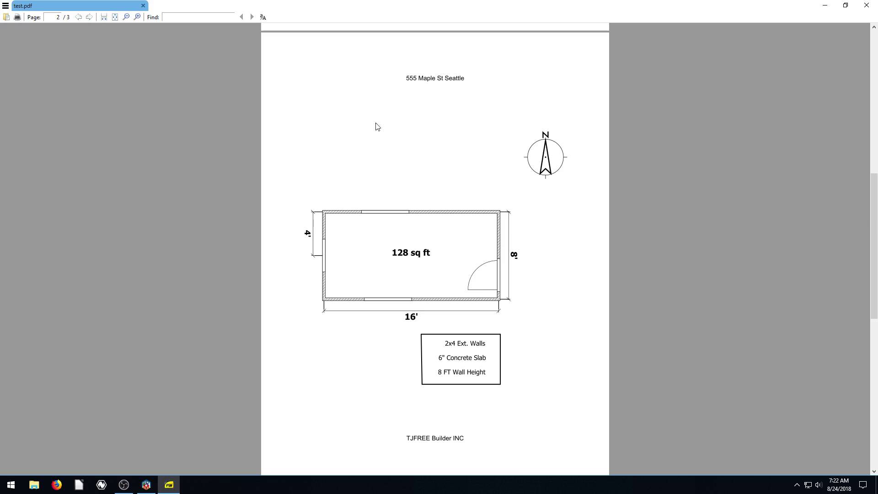
scroll(369, 136, down, 10)
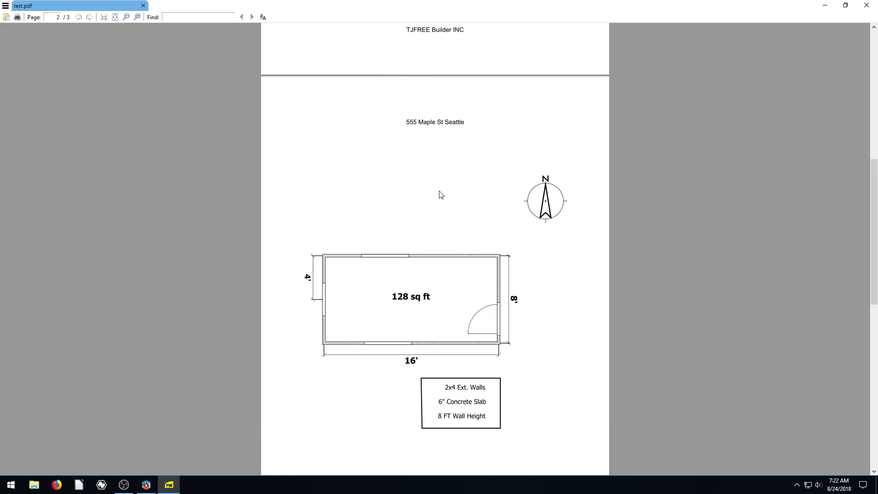
scroll(433, 212, down, 7)
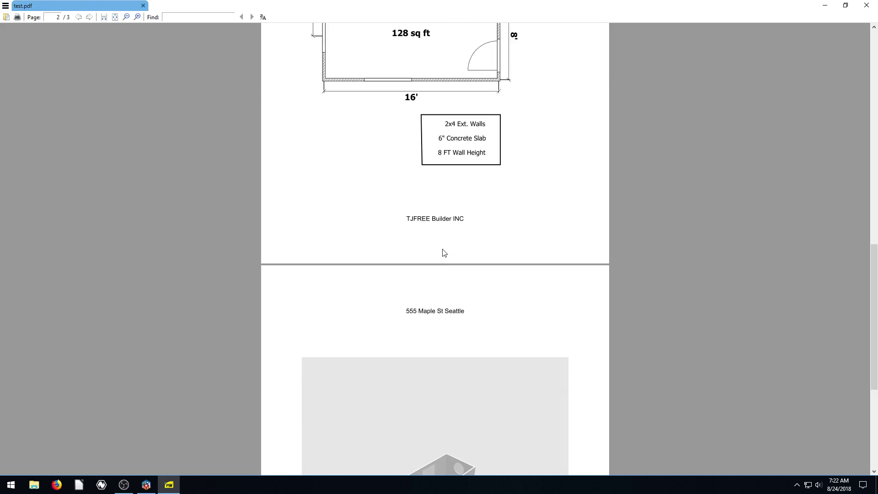
scroll(444, 249, down, 4)
scroll(468, 239, up, 17)
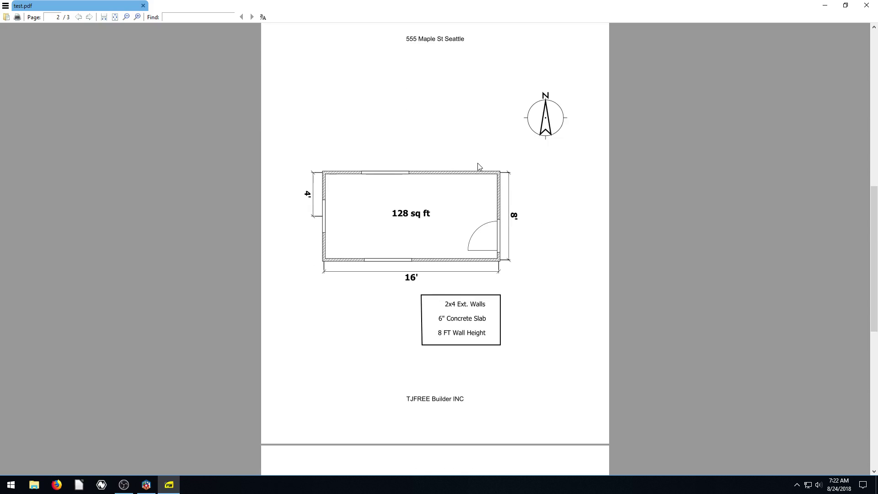
scroll(520, 198, down, 2)
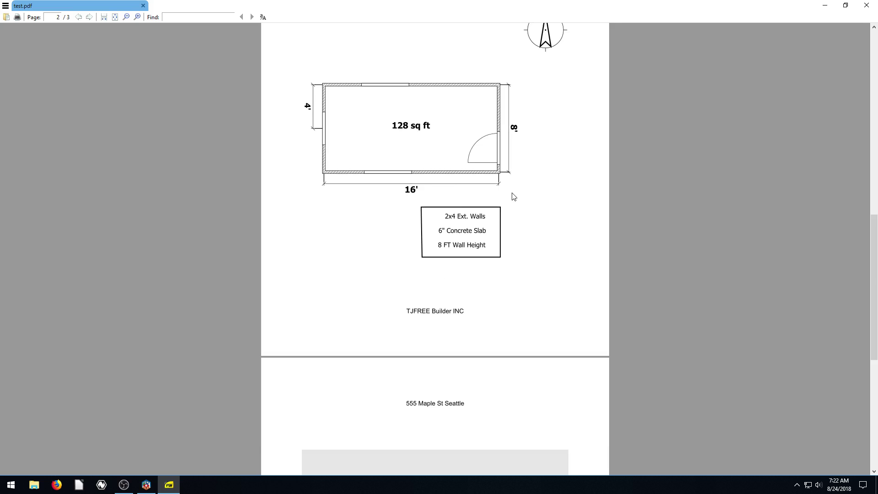
scroll(514, 196, down, 5)
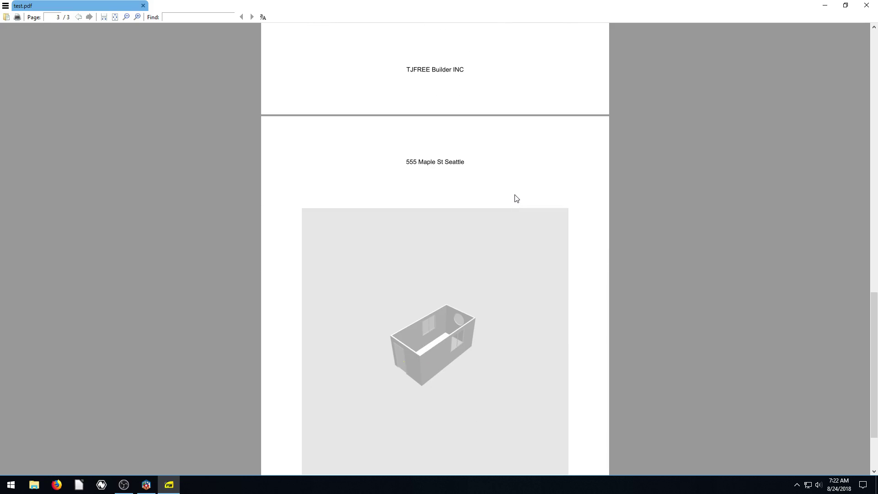